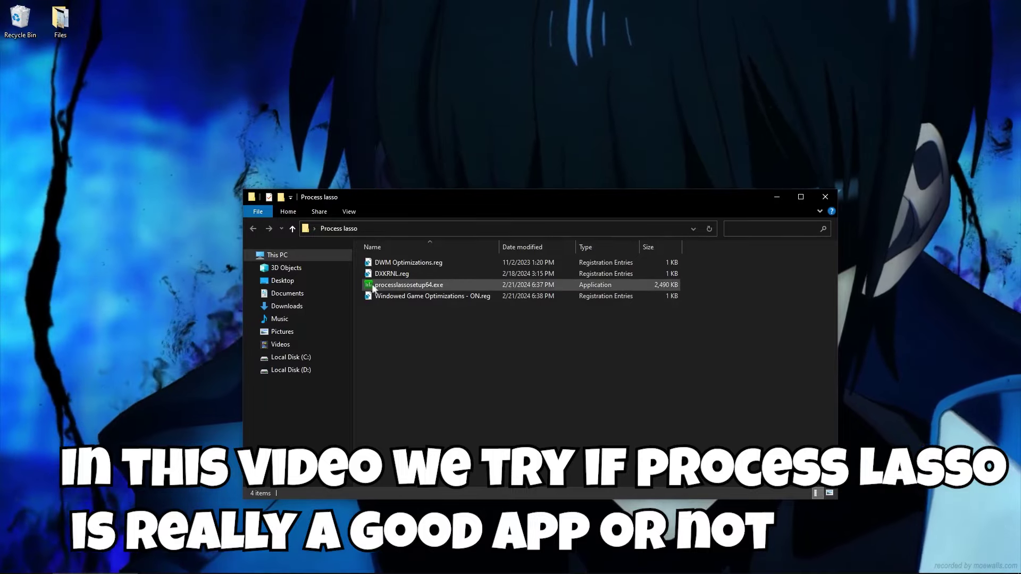
Install Process Lasso from processlassosetup64.exe, accepting the license agreement and the default setup options.
double_click(404, 285)
click(514, 317)
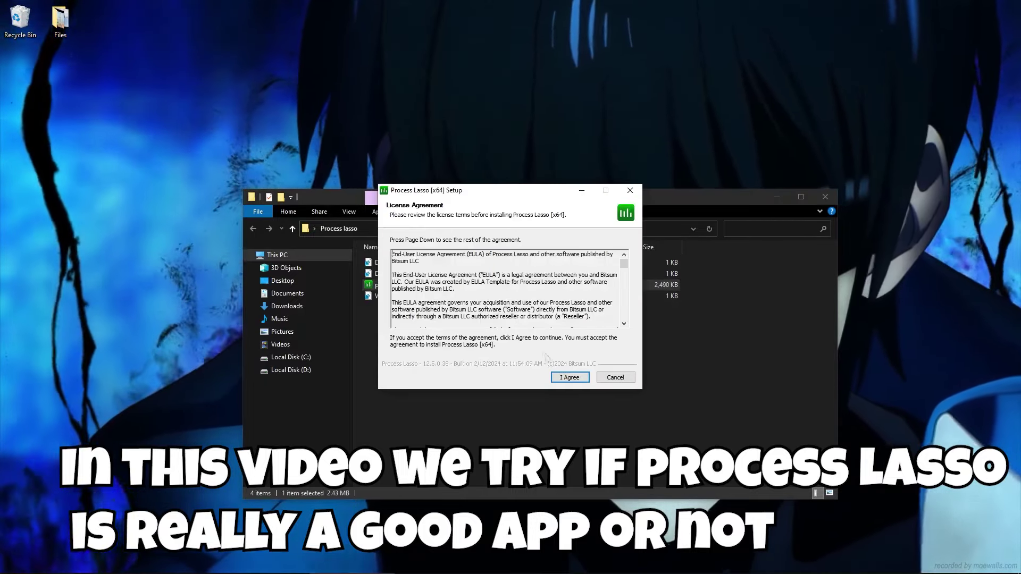
click(570, 378)
click(570, 377)
click(570, 377)
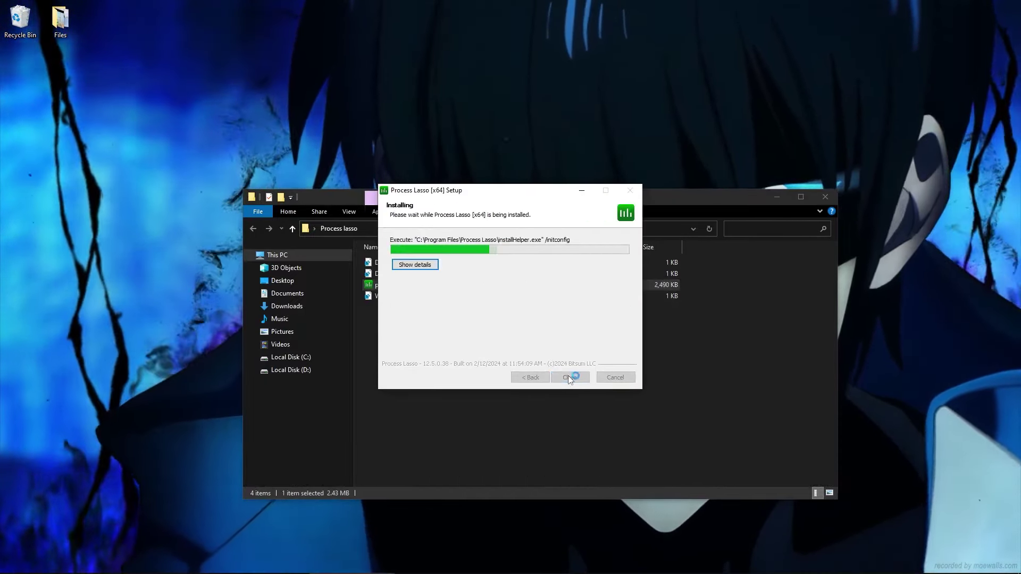
click(569, 377)
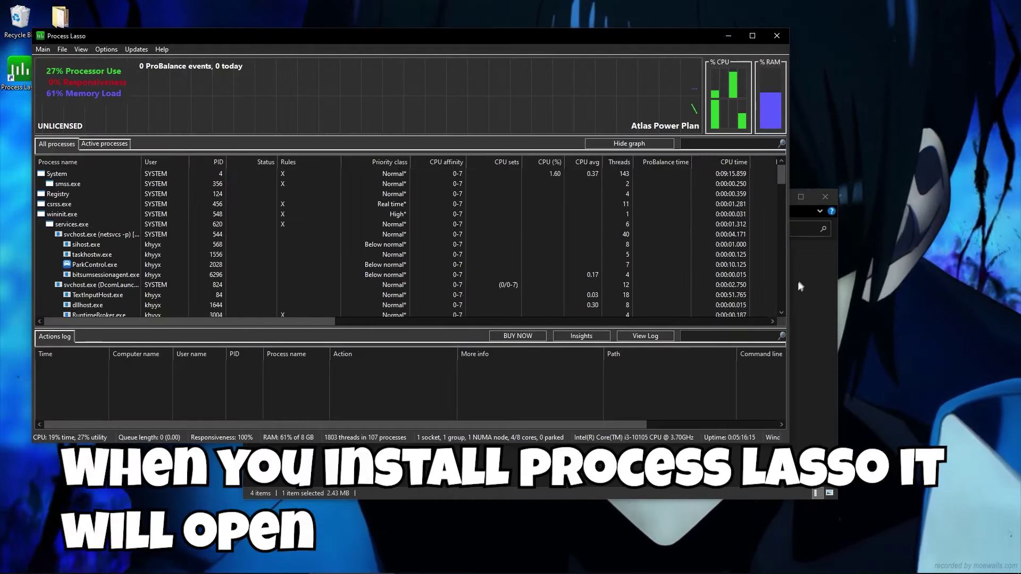
Close the installer's folder window, move Process Lasso toward the middle of the desktop and show its active processes.
click(826, 197)
mouse_move(350, 40)
mouse_down()
mouse_move(534, 108)
mouse_move(529, 117)
mouse_up()
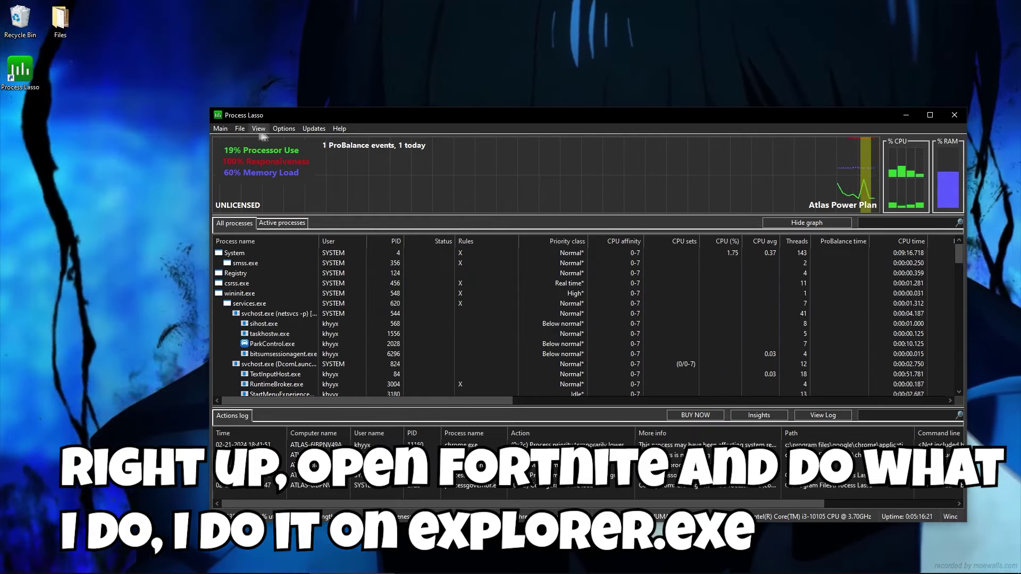
click(286, 225)
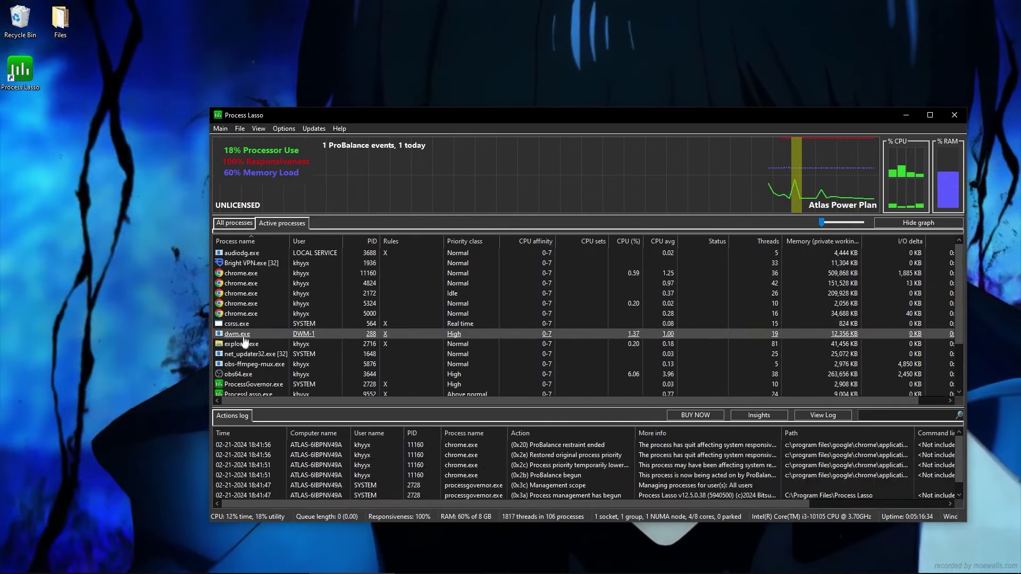
Set the CPU priority of explorer.exe to always High and accept the special process warning.
right_click(243, 328)
click(236, 335)
right_click(236, 334)
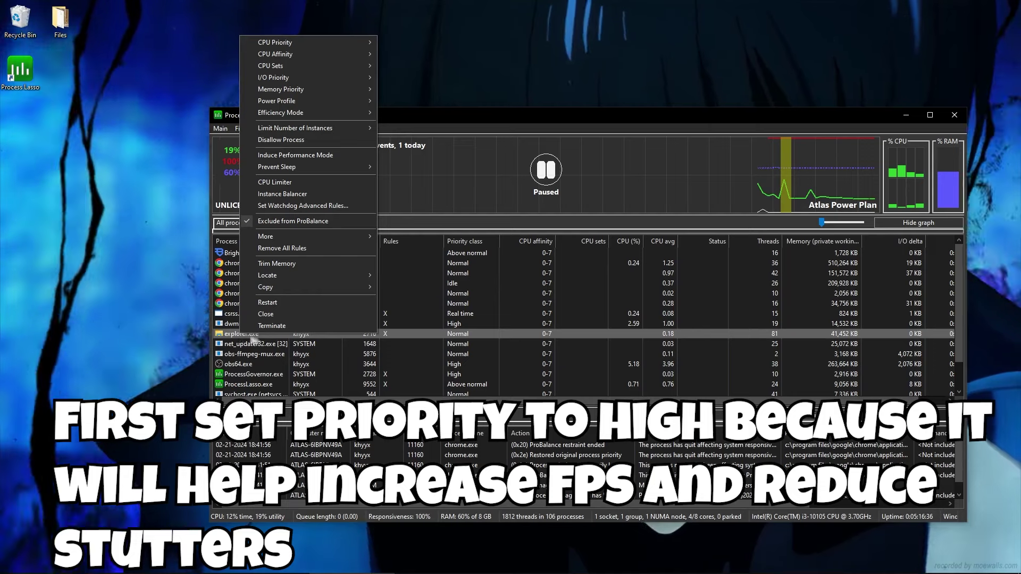
mouse_move(284, 55)
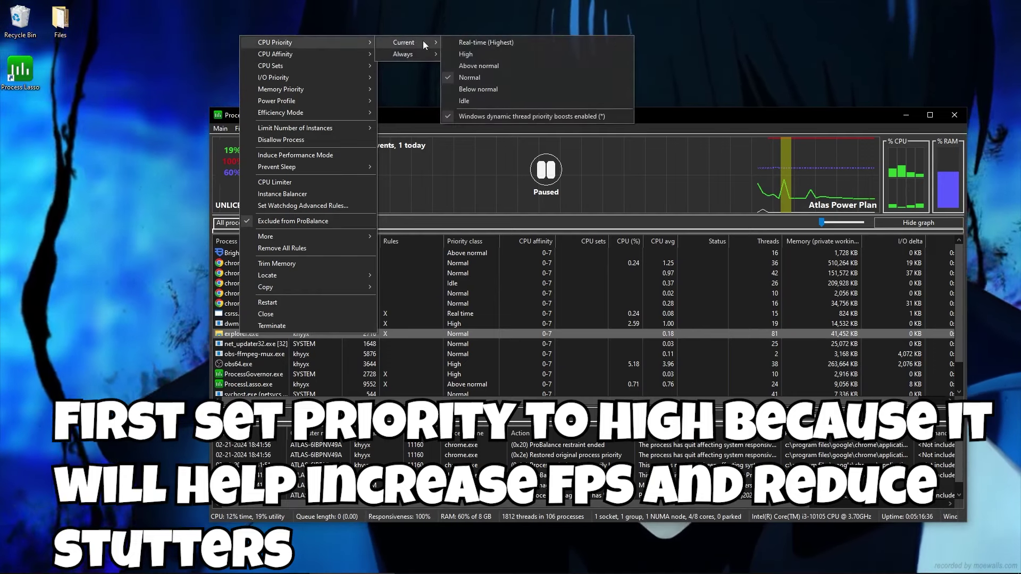
mouse_move(401, 57)
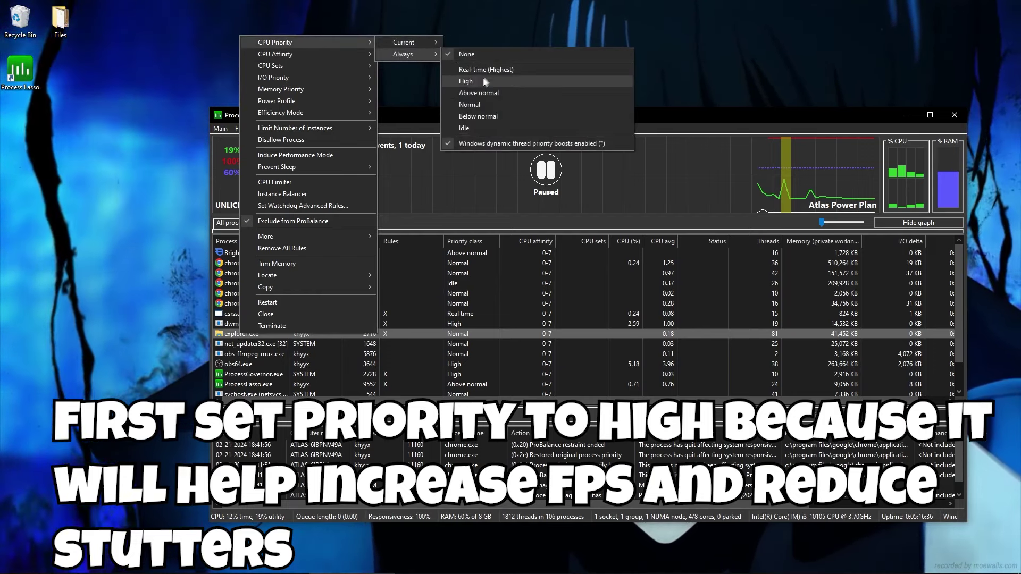
click(477, 81)
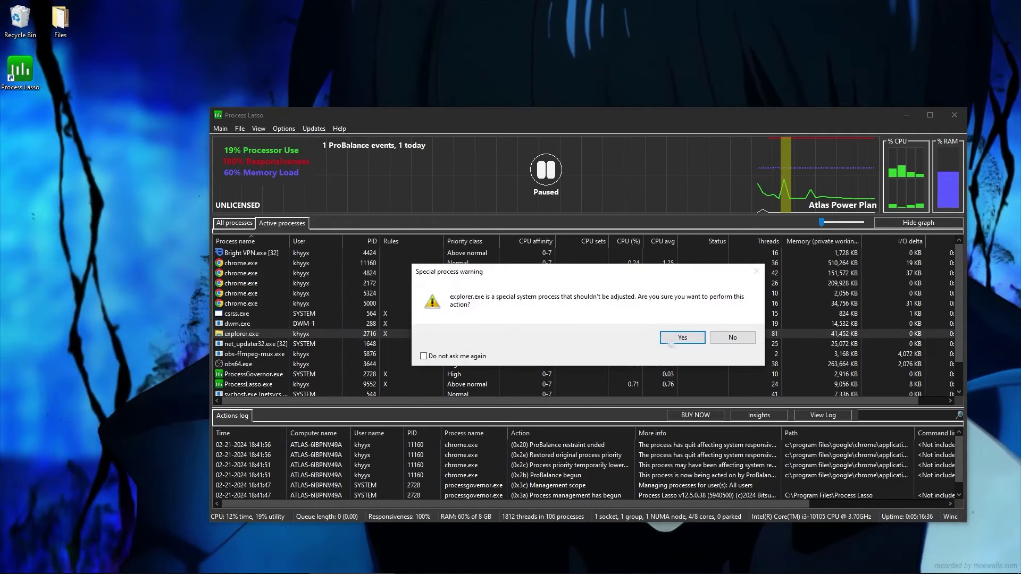
click(682, 341)
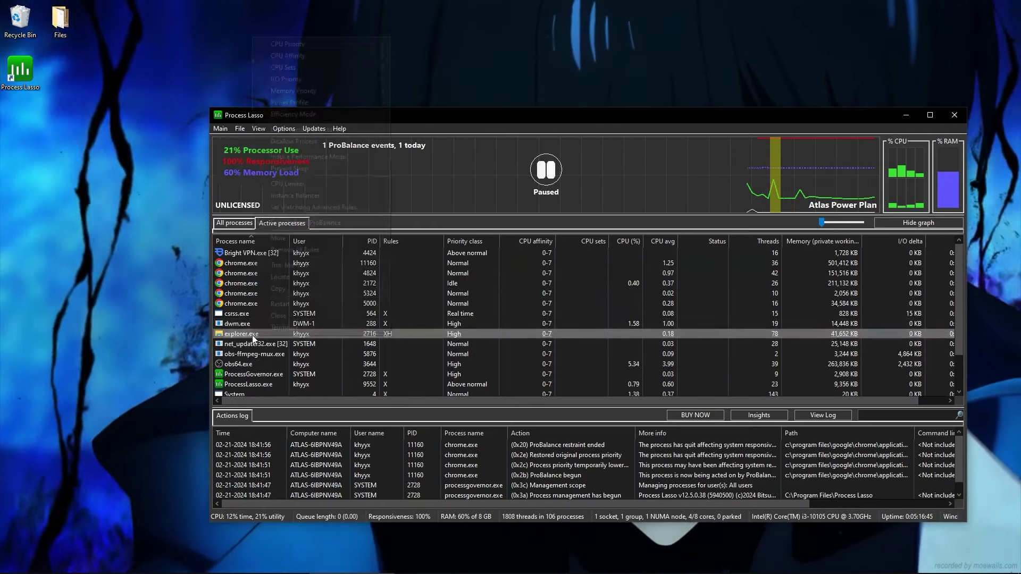
Set the permanent CPU affinity of explorer.exe to CPU 0 through CPU 7 with NUMA Node 0 enabled, accepting the special process warning.
right_click(254, 334)
mouse_move(319, 56)
mouse_move(420, 67)
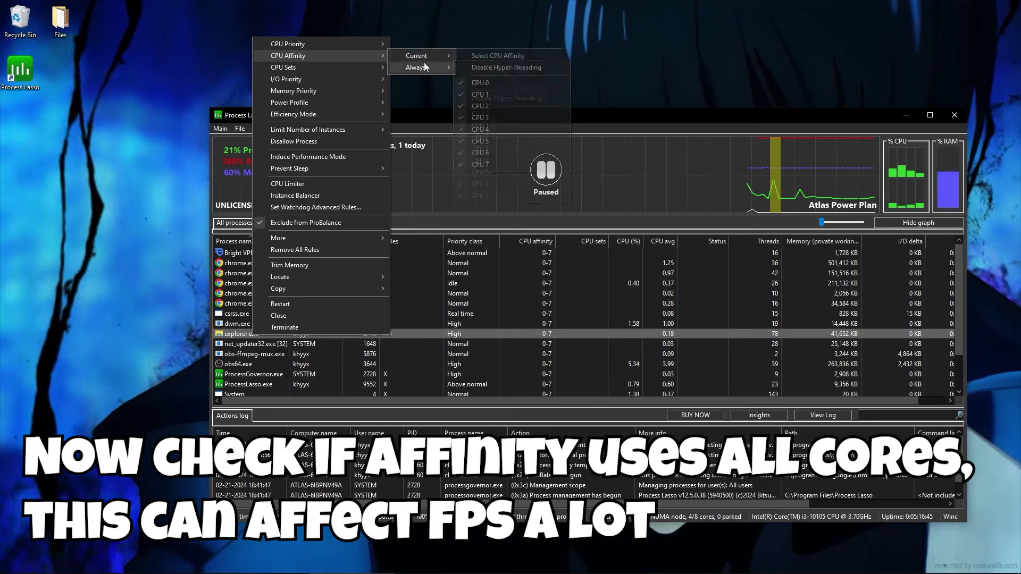
click(498, 68)
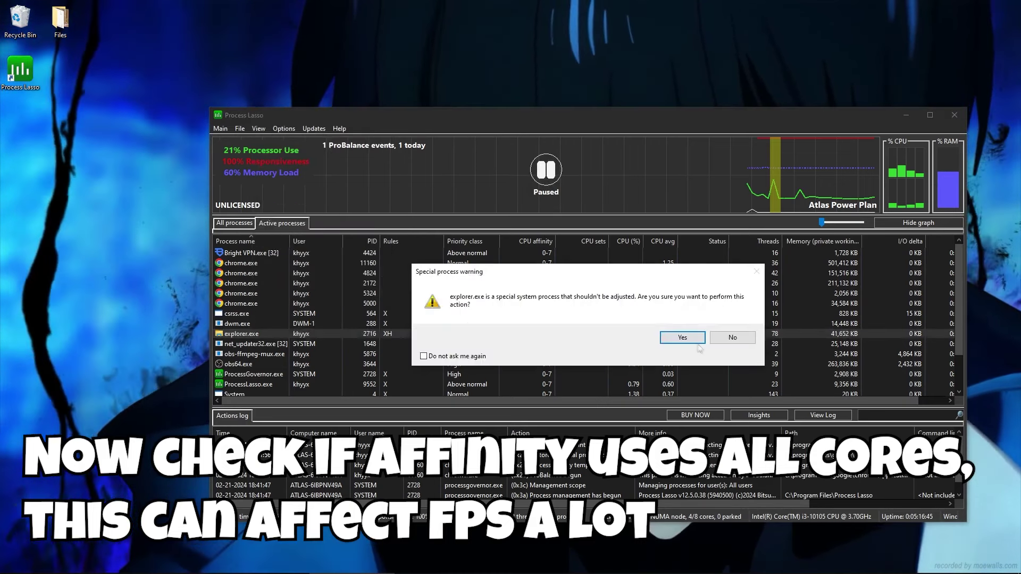
click(677, 336)
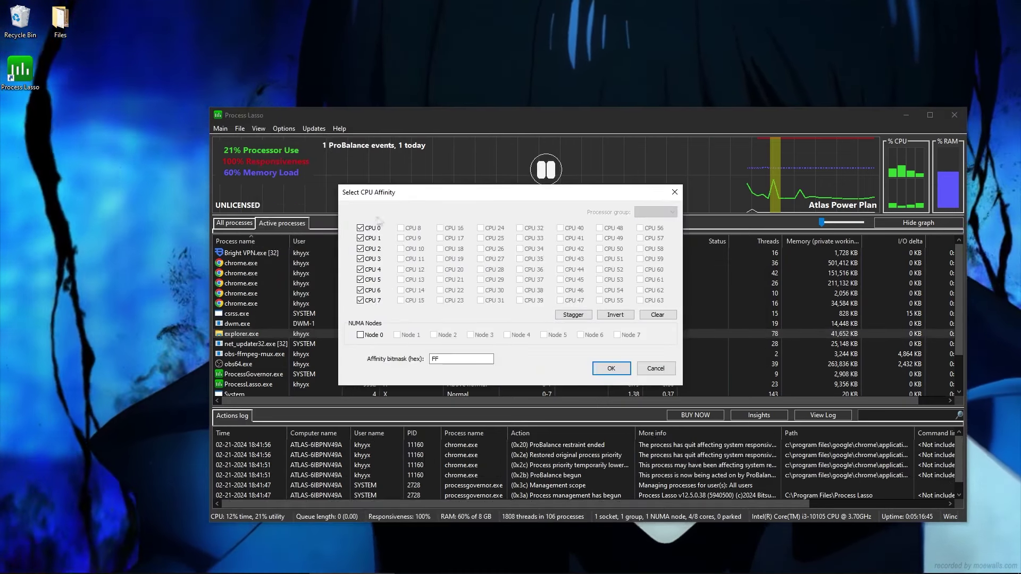
click(360, 335)
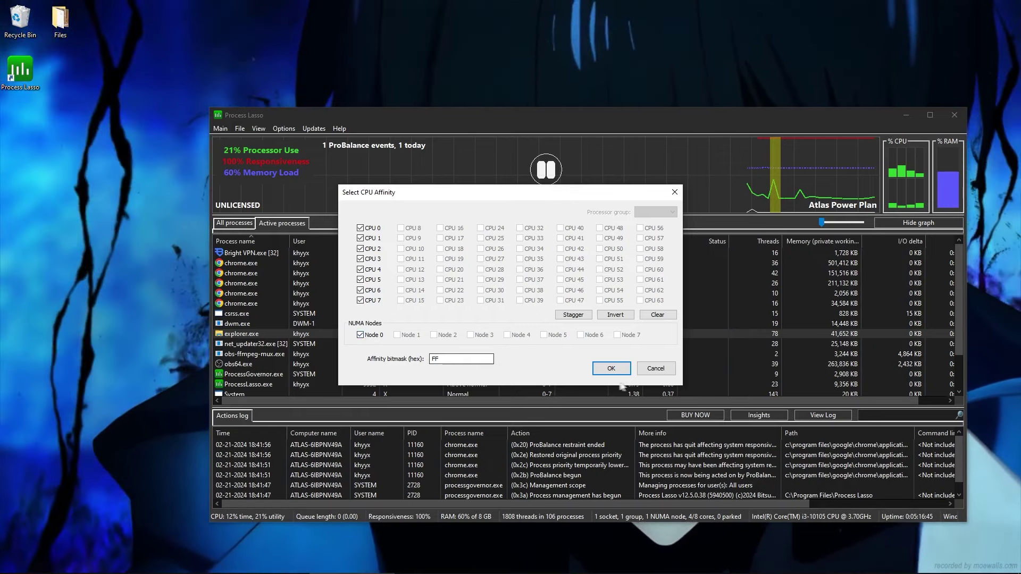
click(611, 368)
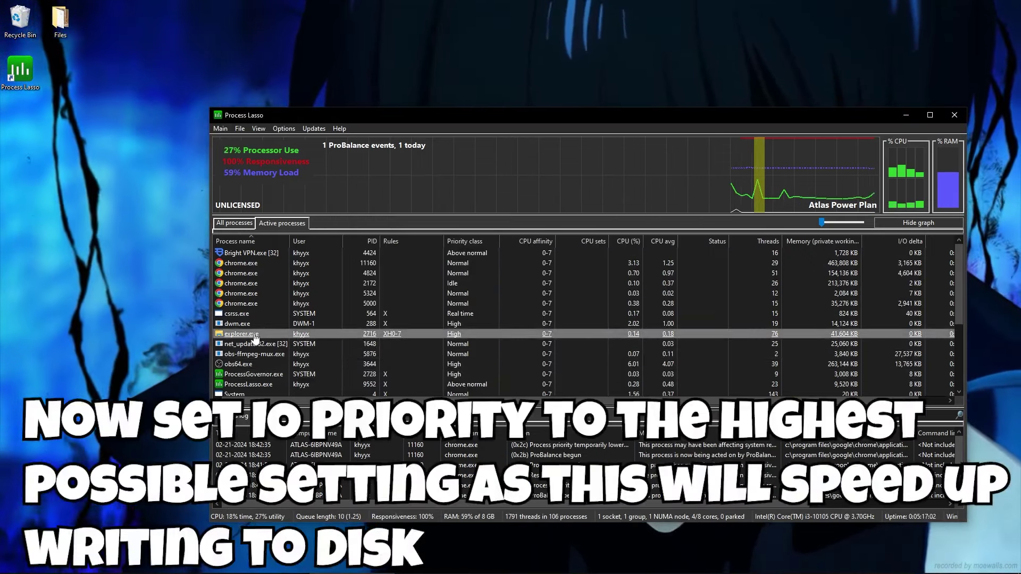
Set the I/O priority of explorer.exe to always High.
right_click(254, 334)
mouse_move(298, 89)
mouse_move(425, 88)
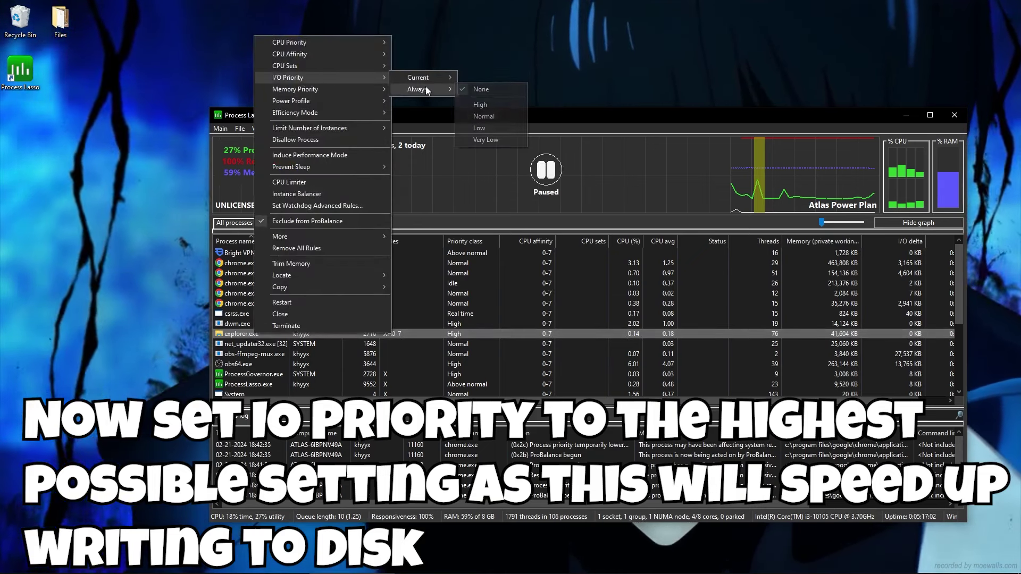
click(480, 105)
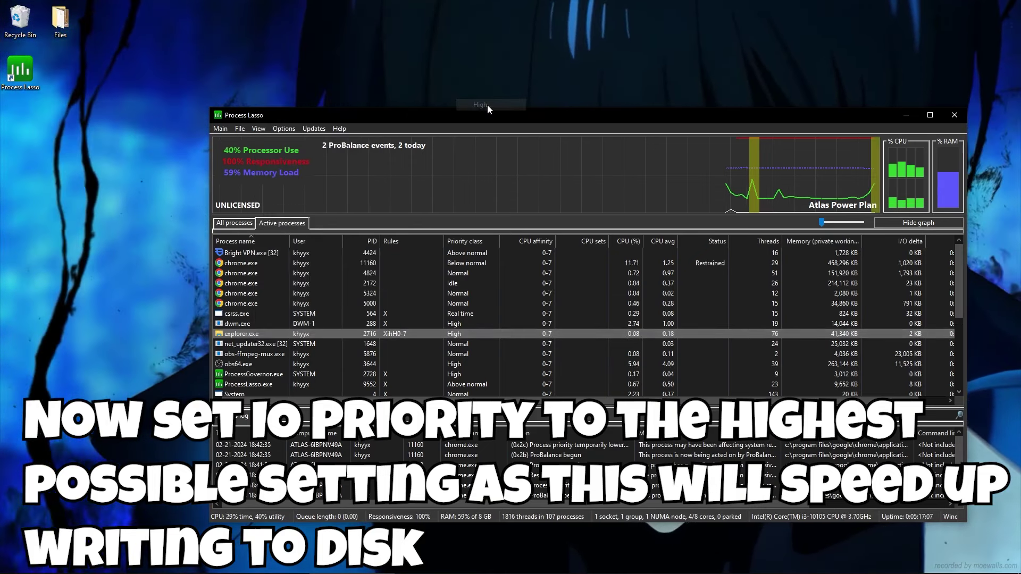
Set the memory priority of explorer.exe to always Normal.
right_click(269, 338)
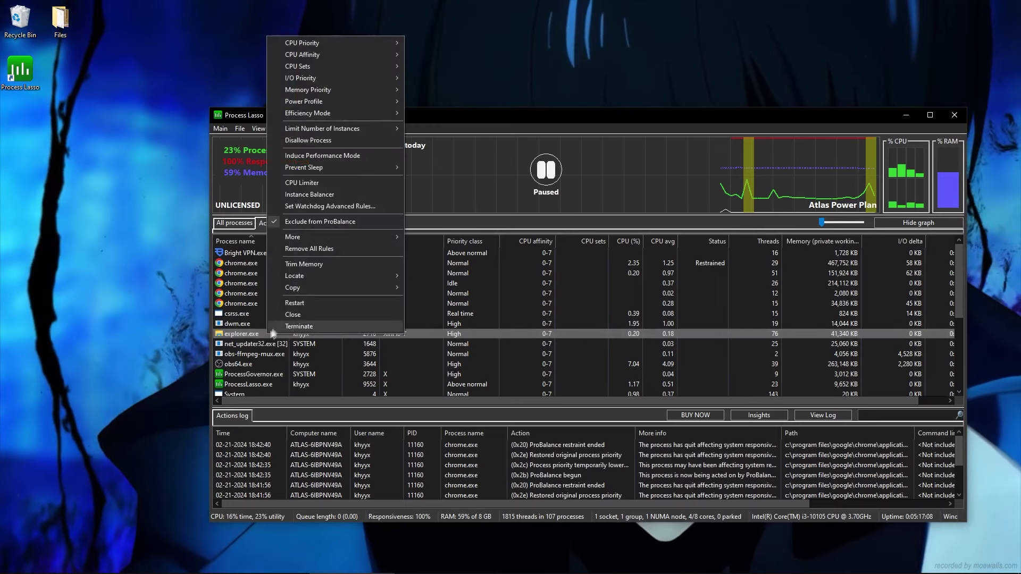
mouse_move(325, 92)
mouse_move(436, 100)
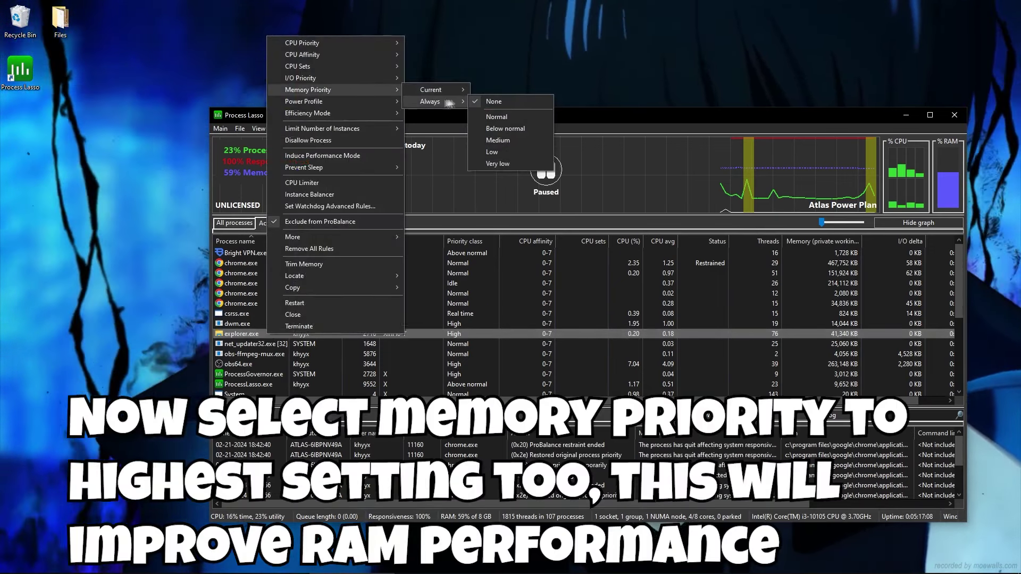
click(498, 116)
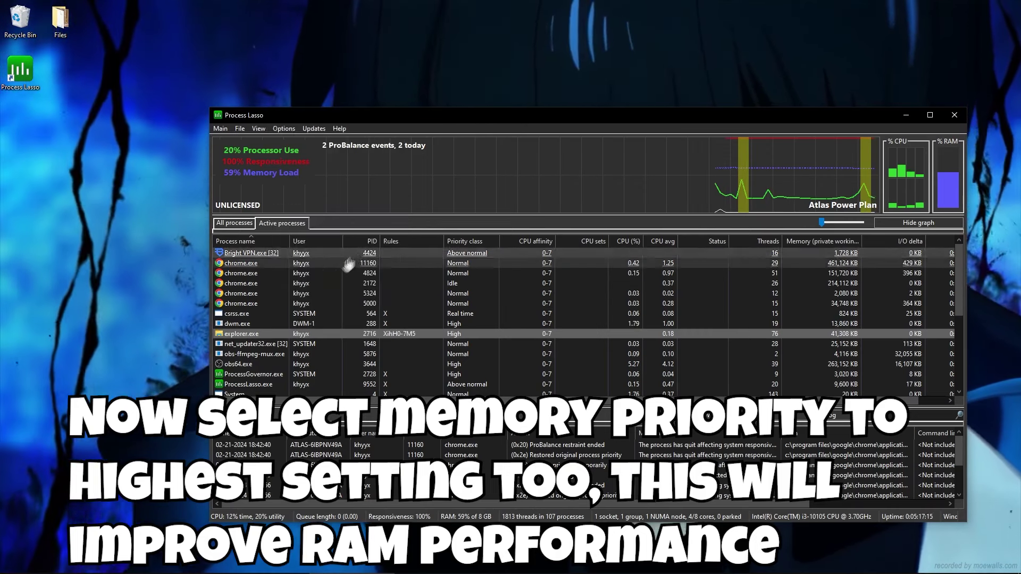
Enable Induce Performance Mode for explorer.exe.
right_click(276, 333)
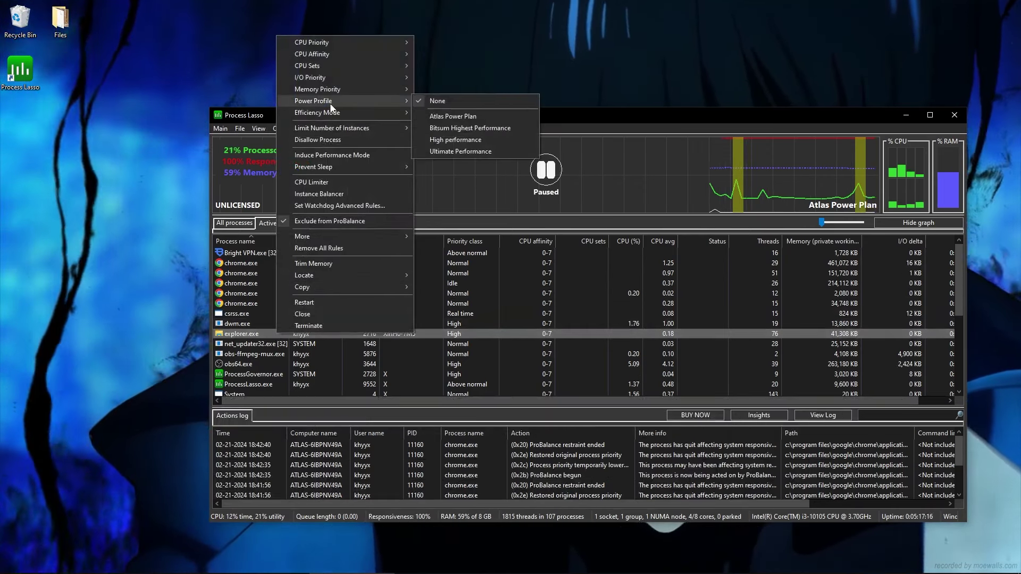
mouse_move(324, 118)
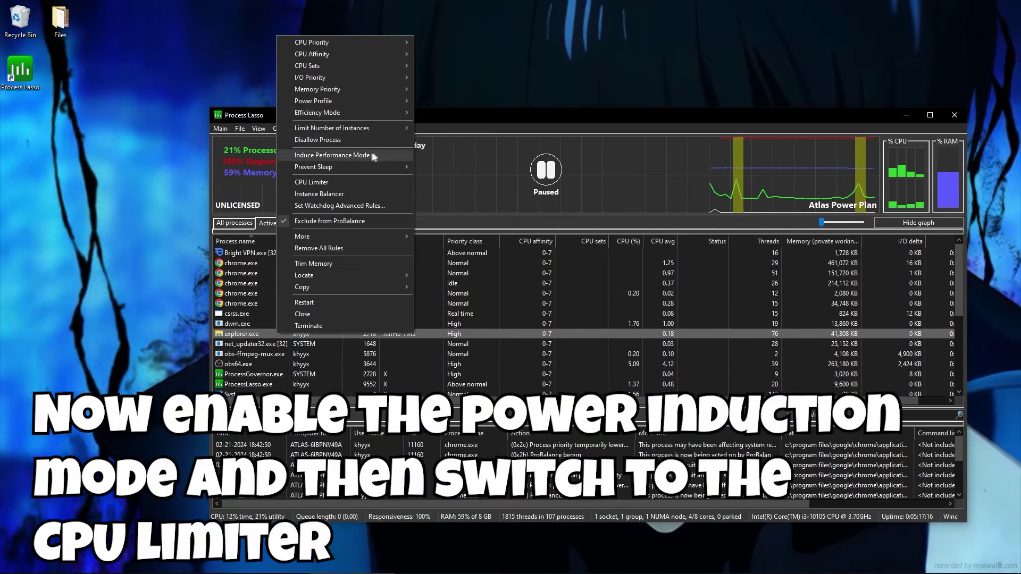
click(330, 154)
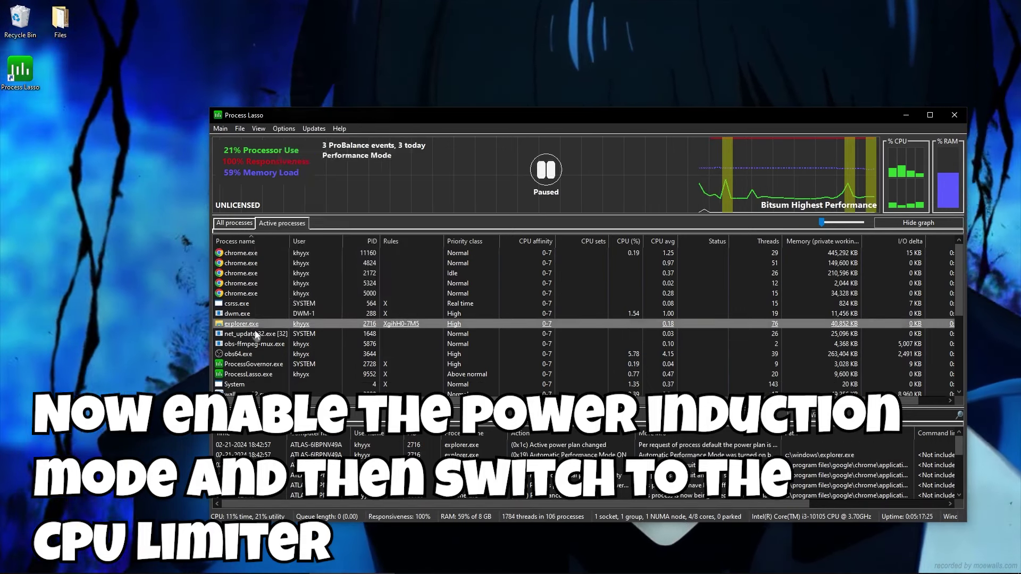
Add a CPU Limiter rule for explorer.exe: at 90% CPU use for 5 seconds, reduce by 2 cores for 5 seconds.
right_click(256, 326)
mouse_move(330, 165)
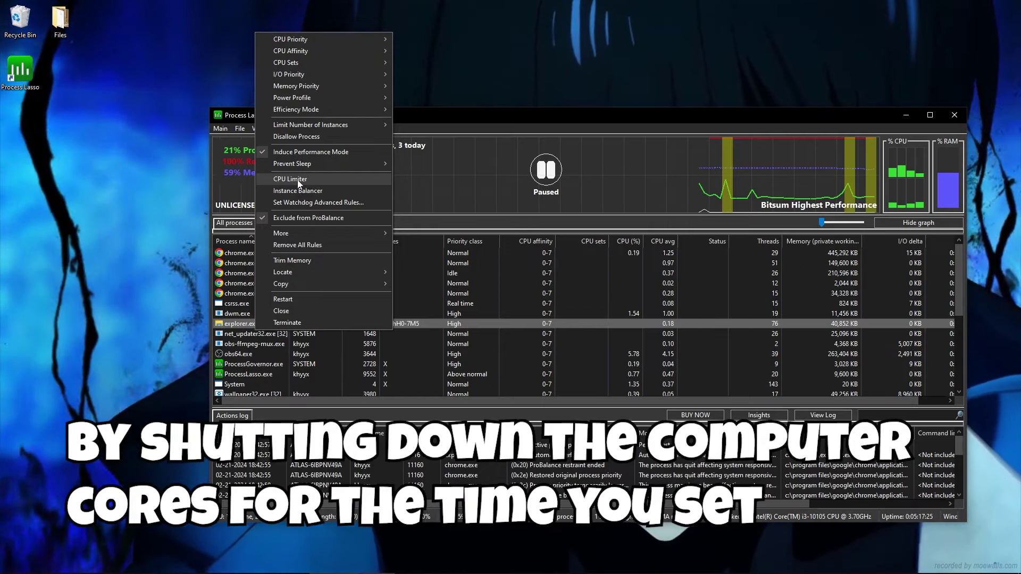
click(298, 181)
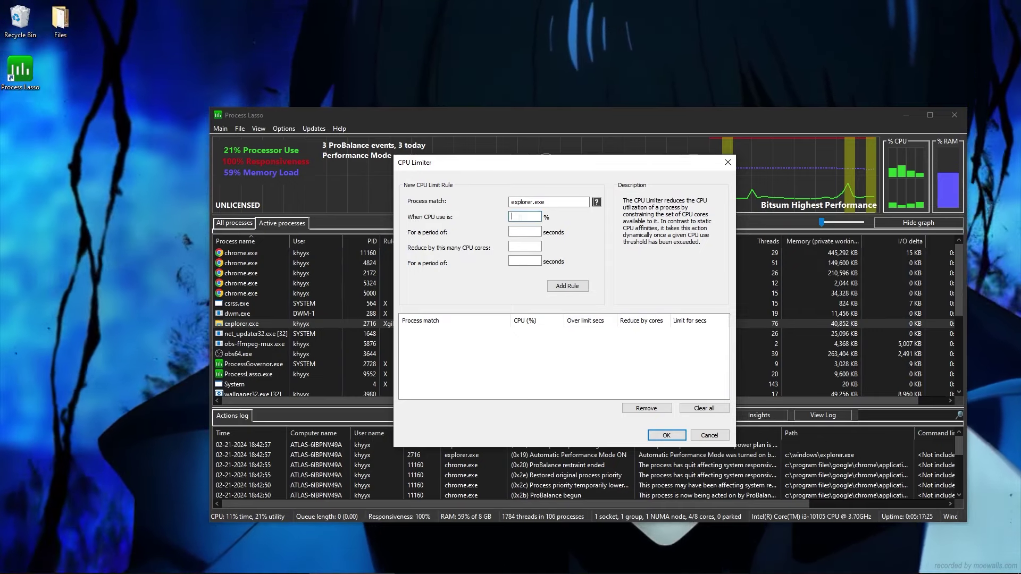
text(90)
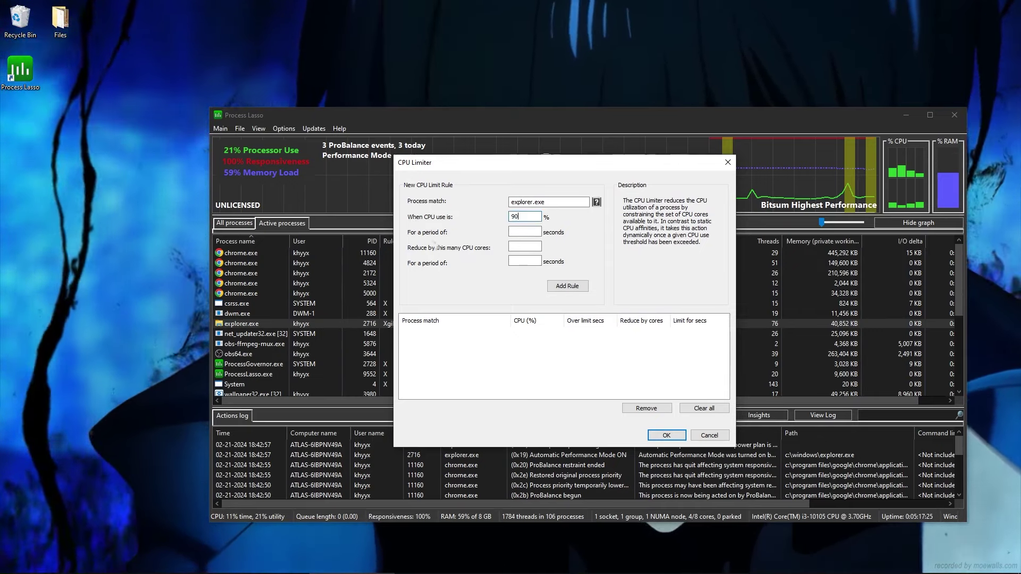
key(Tab)
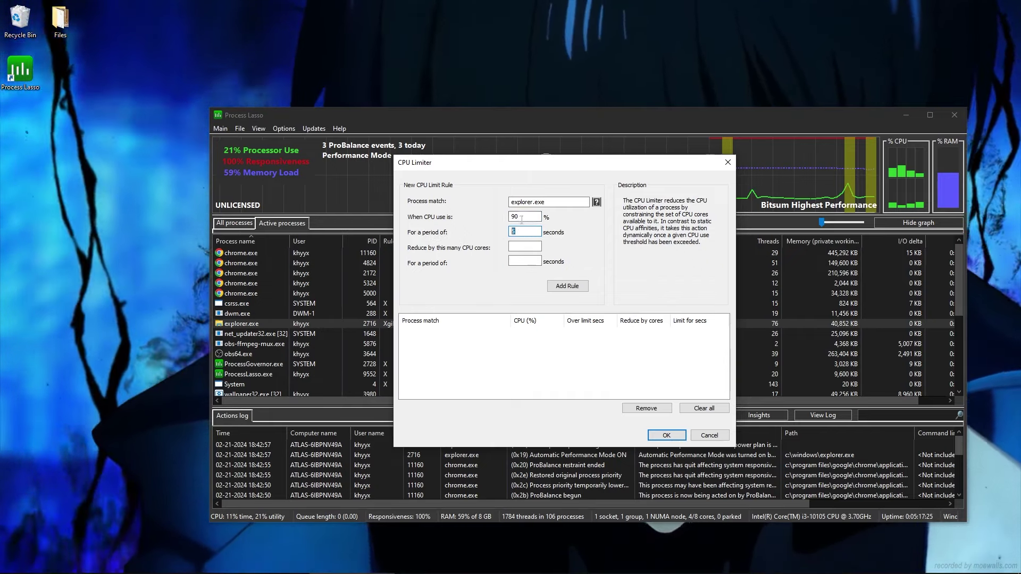
text(5)
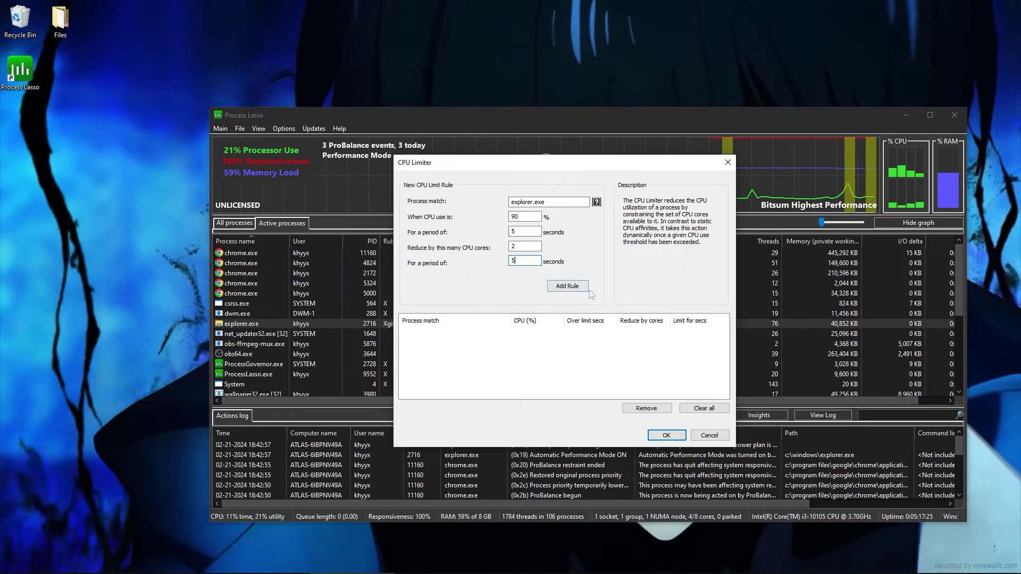
click(567, 286)
click(666, 436)
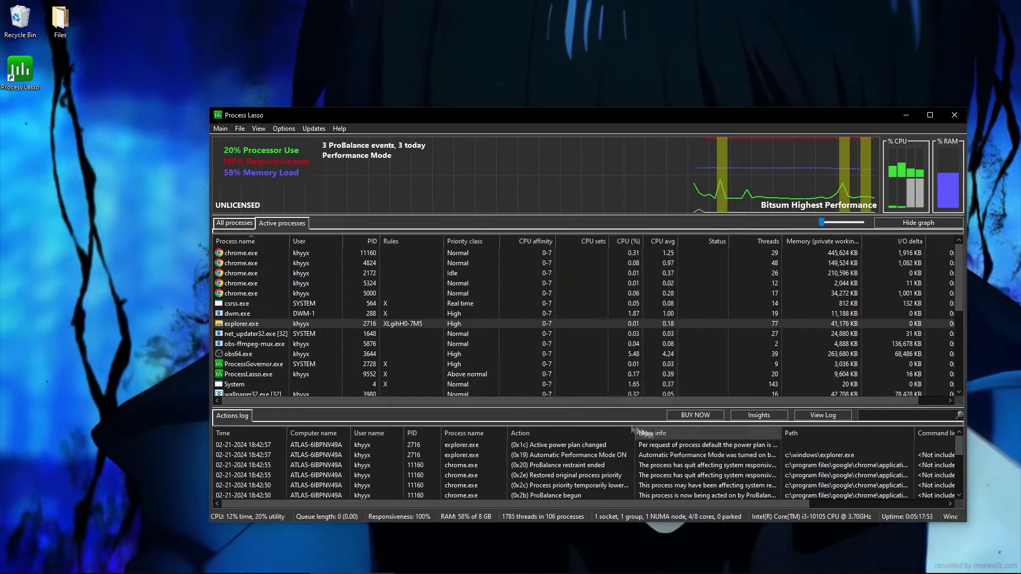
Check the permanent Hard Throttle setting of explorer.exe.
right_click(256, 324)
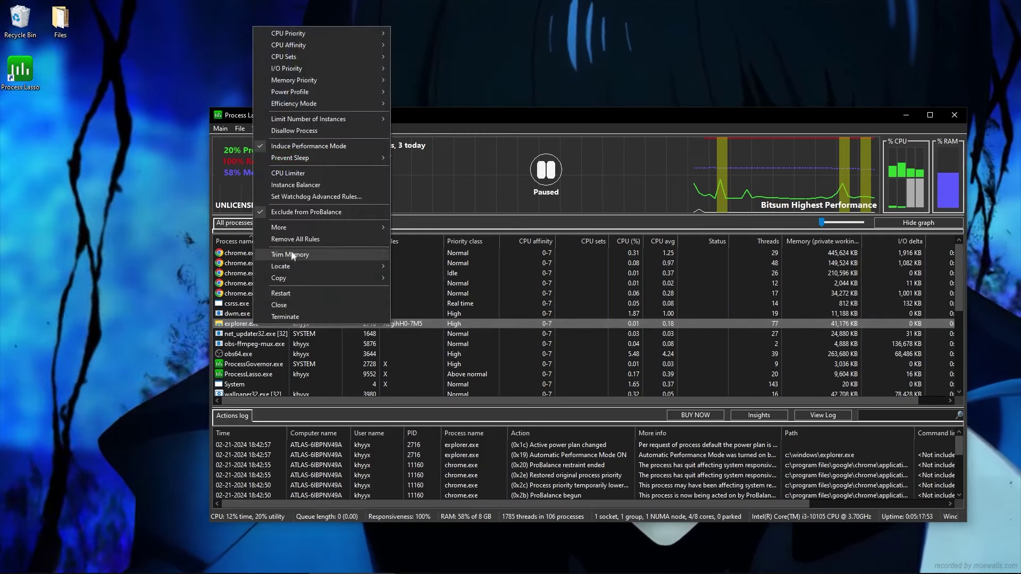
mouse_move(308, 228)
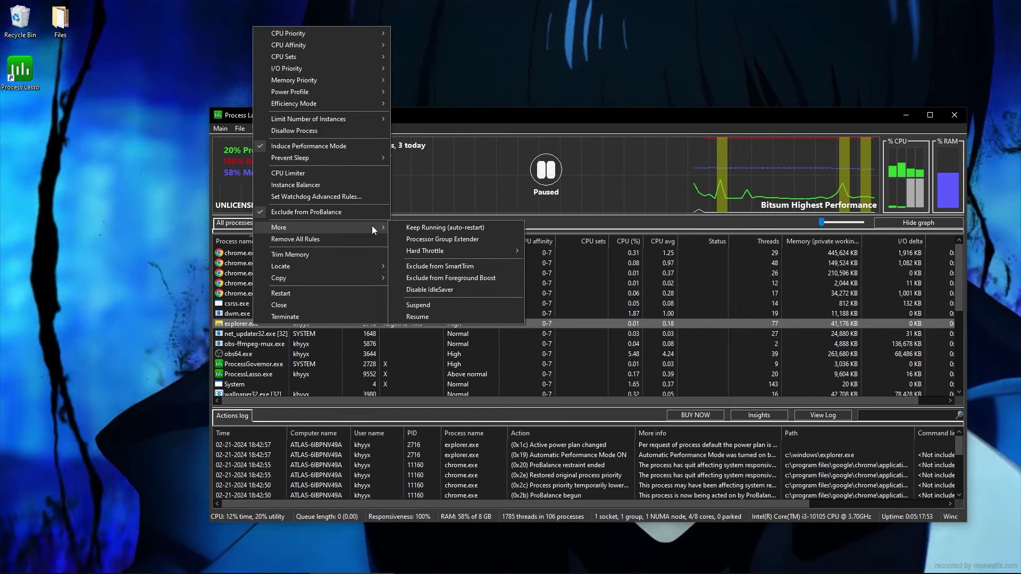
mouse_move(453, 251)
mouse_move(555, 260)
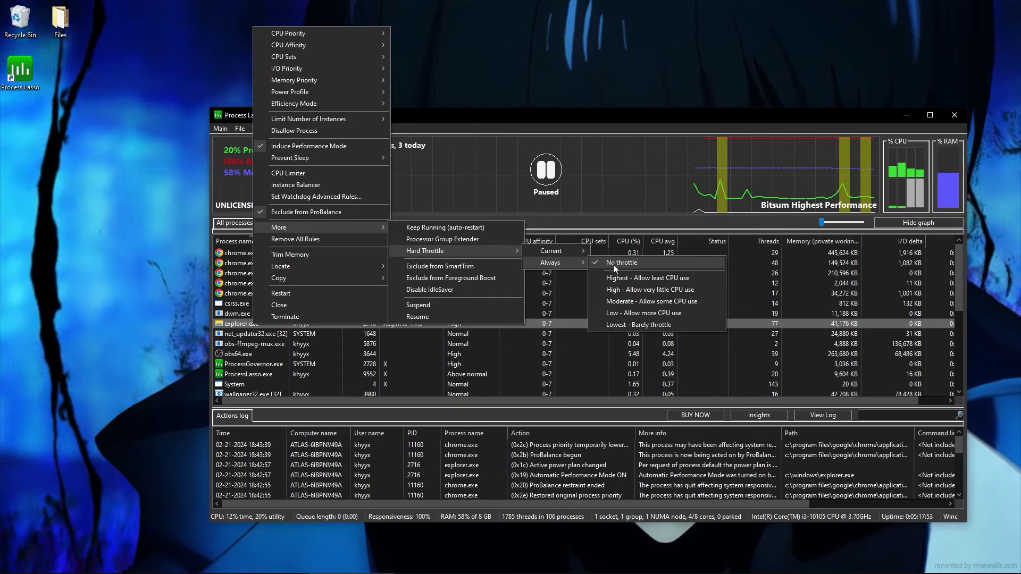
click(525, 205)
Set the GUI refresh interval to 10 seconds.
click(285, 130)
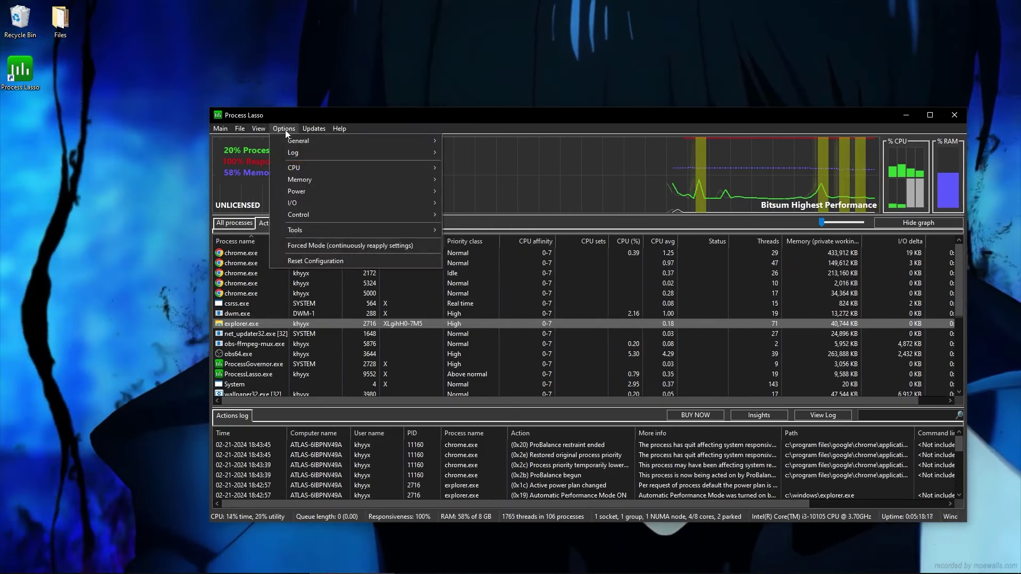
mouse_move(286, 141)
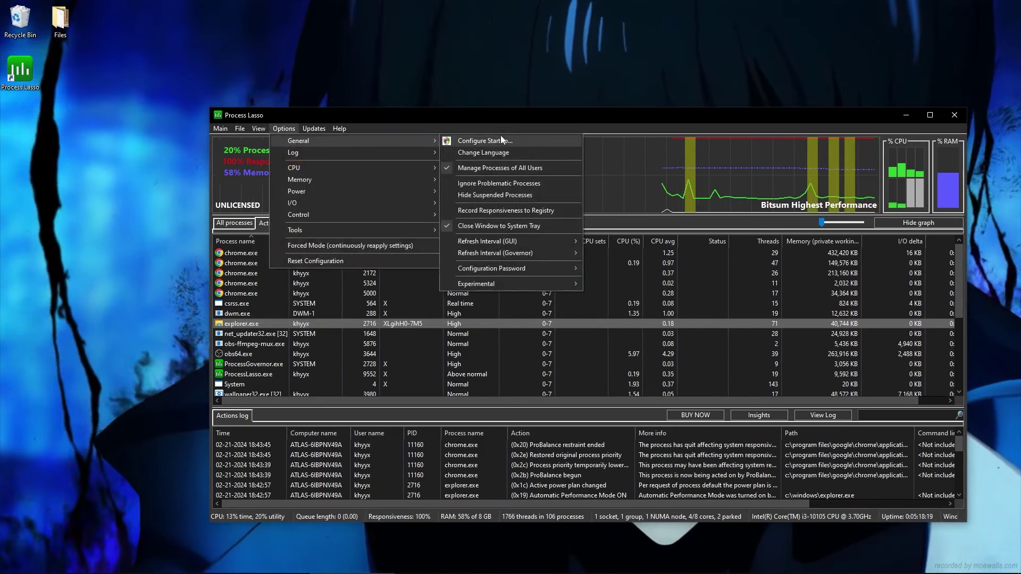
mouse_move(564, 242)
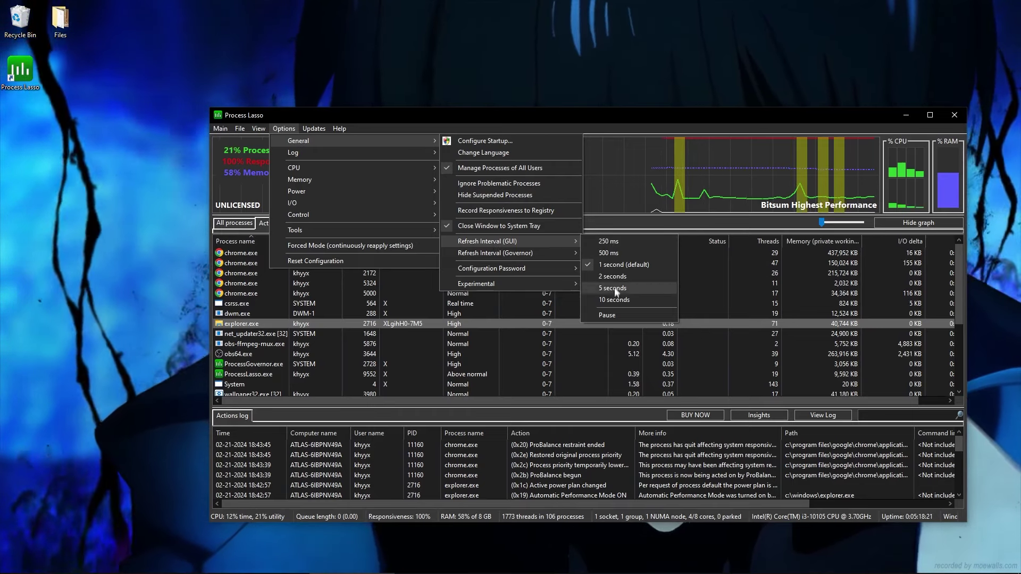
click(614, 300)
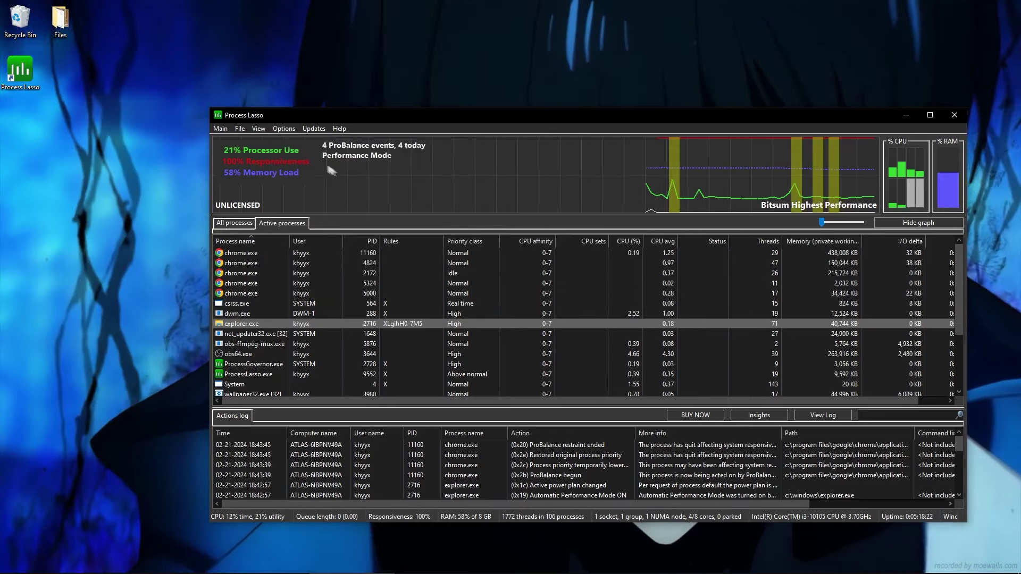
Set the Governor refresh interval to 10 seconds.
click(284, 130)
mouse_move(307, 168)
mouse_move(321, 142)
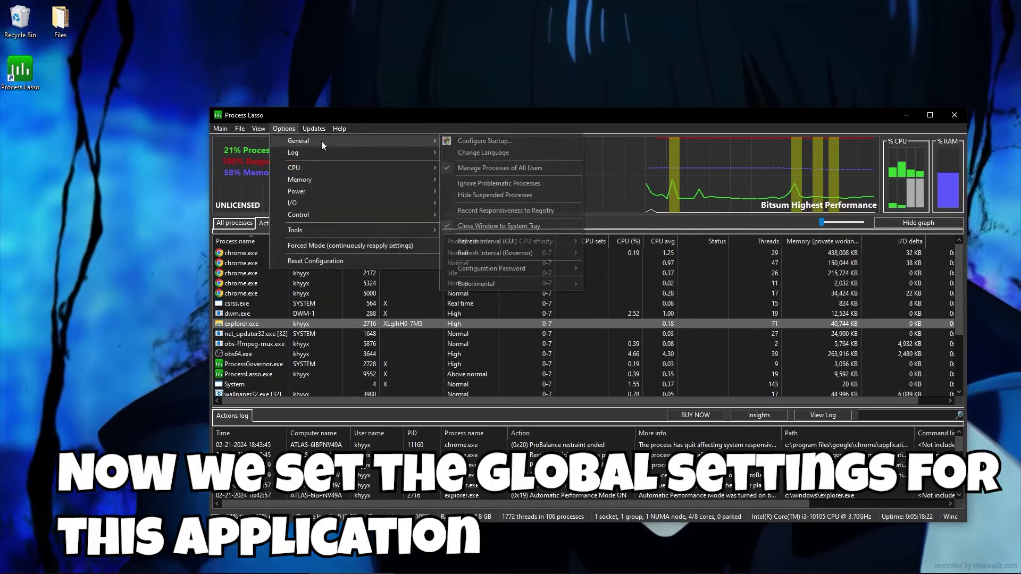
mouse_move(518, 254)
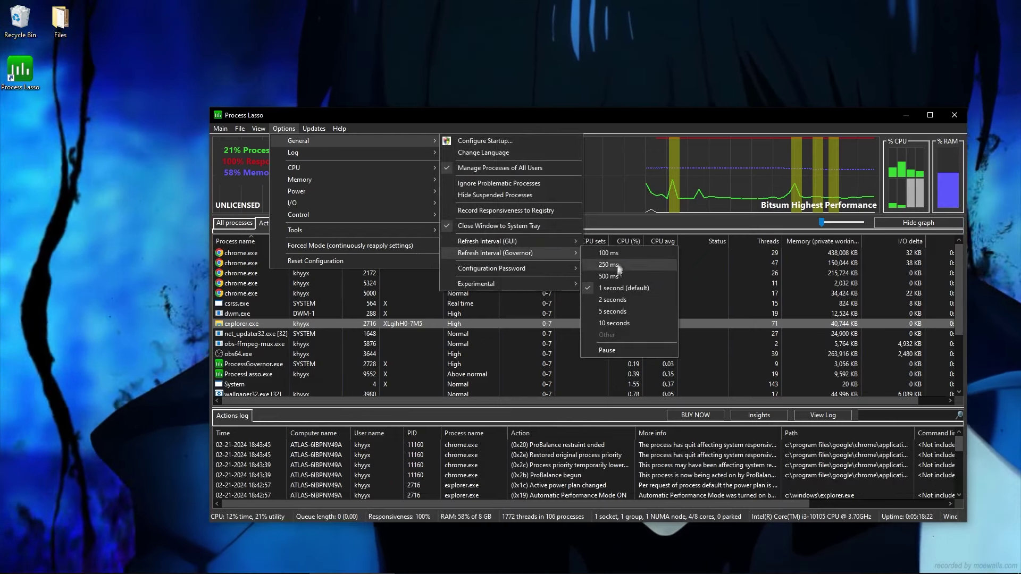
click(629, 322)
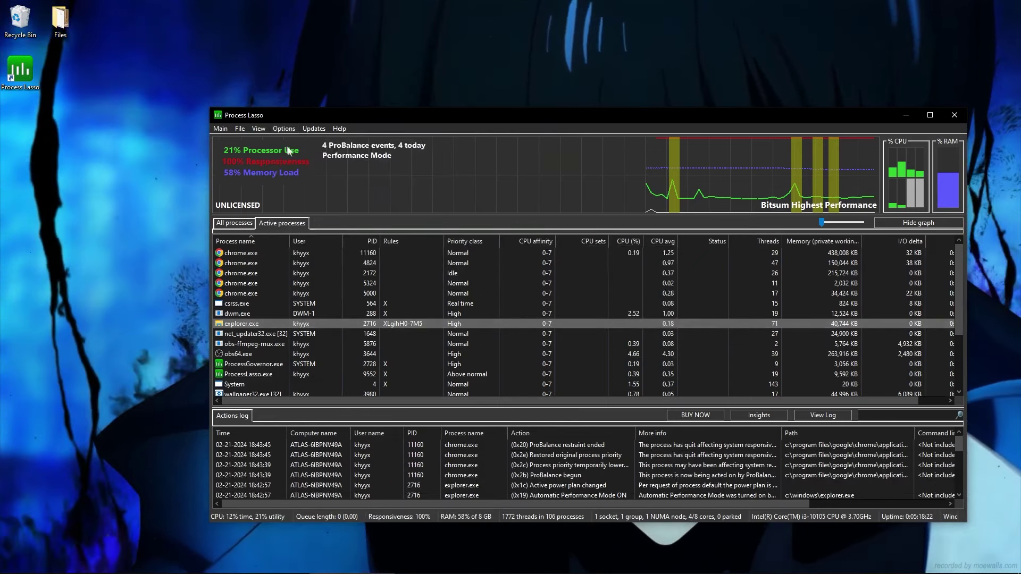
In the advanced ProBalance settings, enable lowering to idle priority and disabling CPU core parking during restraint, leaving lowered I/O priority off.
click(284, 129)
mouse_move(293, 153)
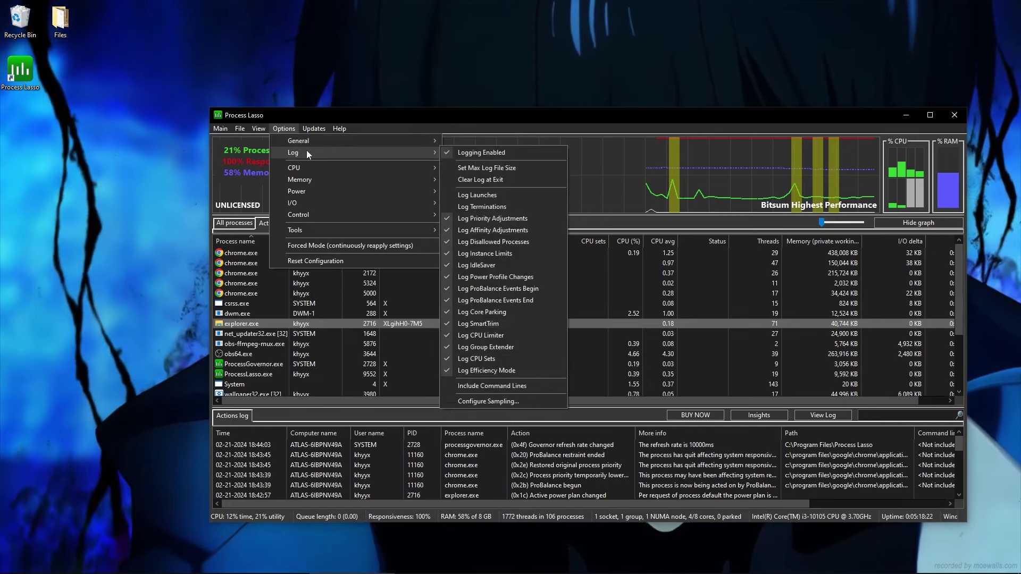
mouse_move(515, 170)
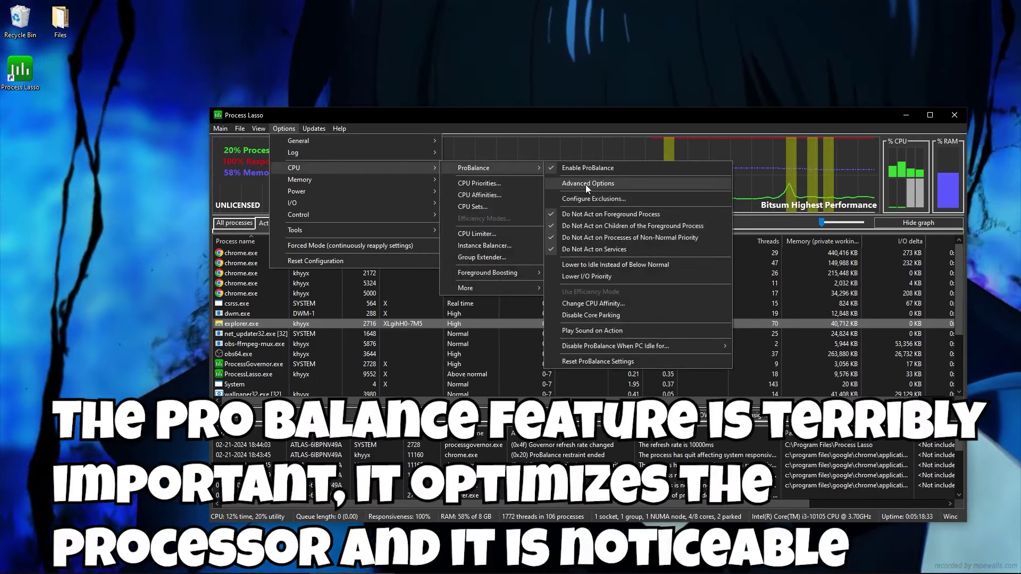
click(586, 184)
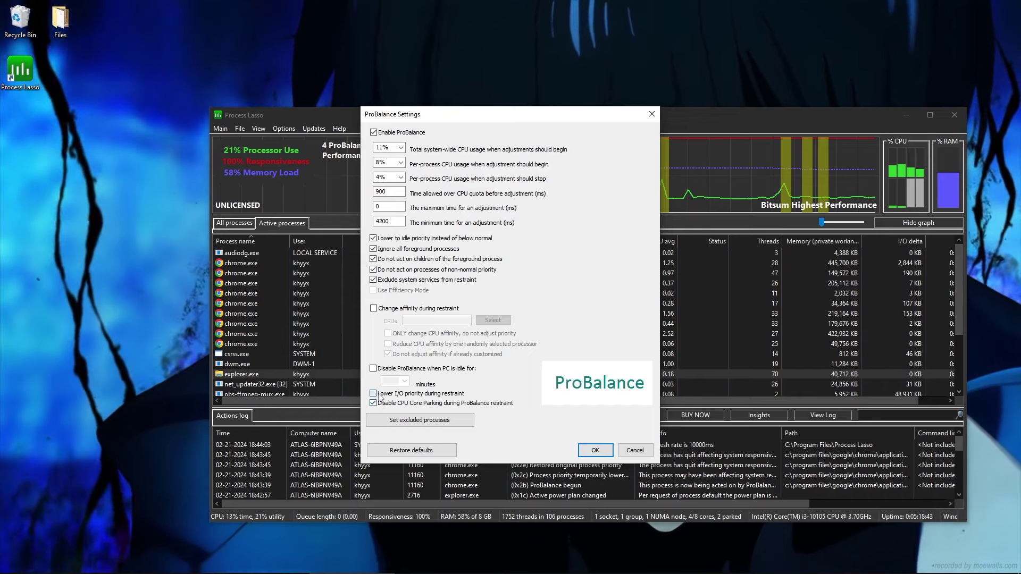
click(373, 394)
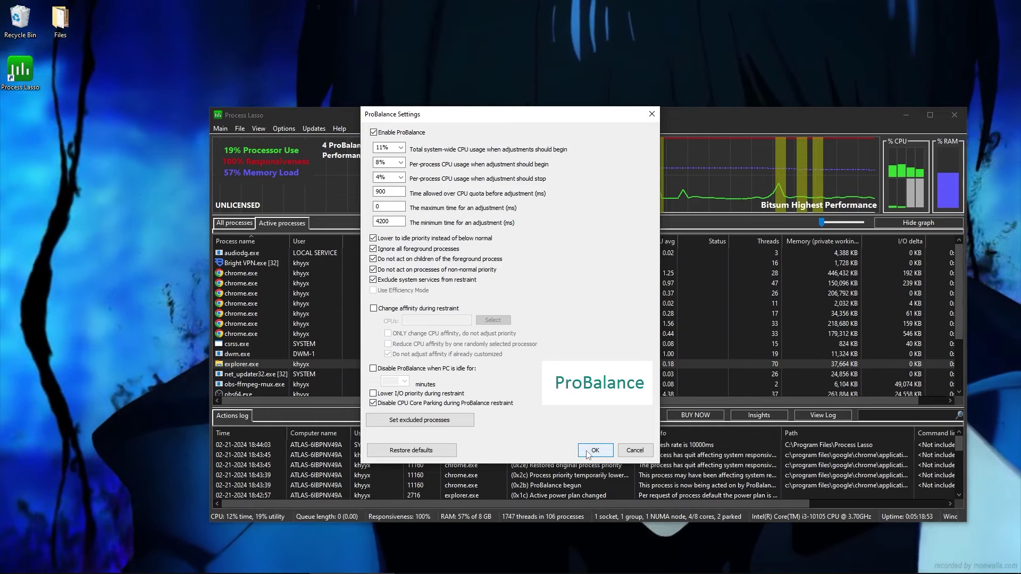
click(594, 451)
Enable SmartTrim for memory management.
click(285, 129)
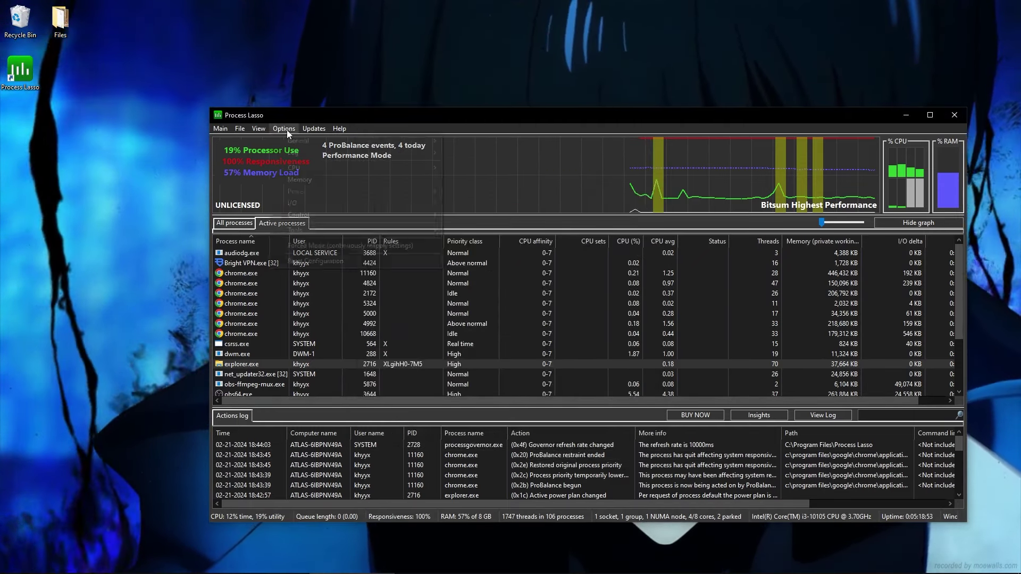
mouse_move(414, 182)
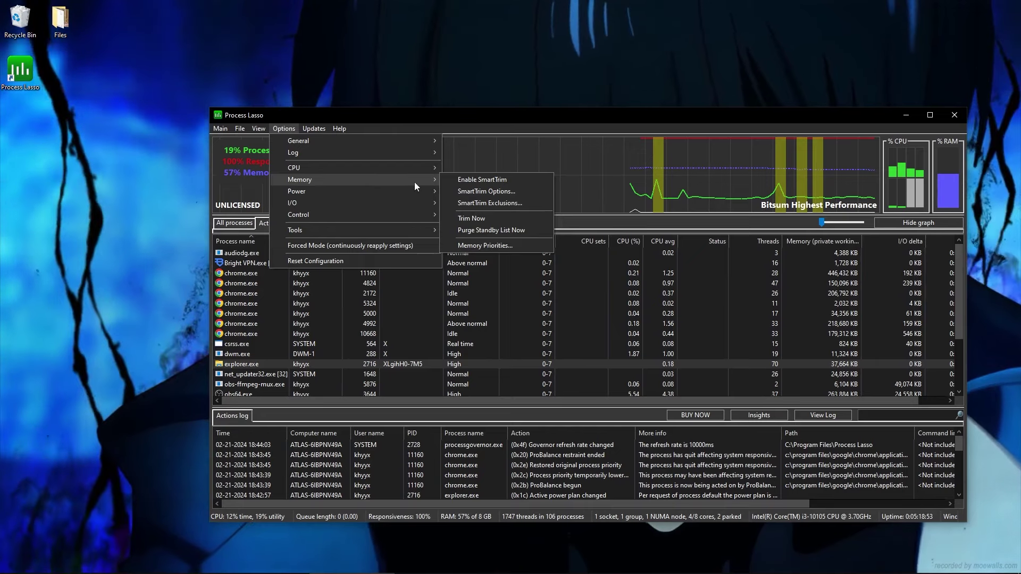
click(478, 181)
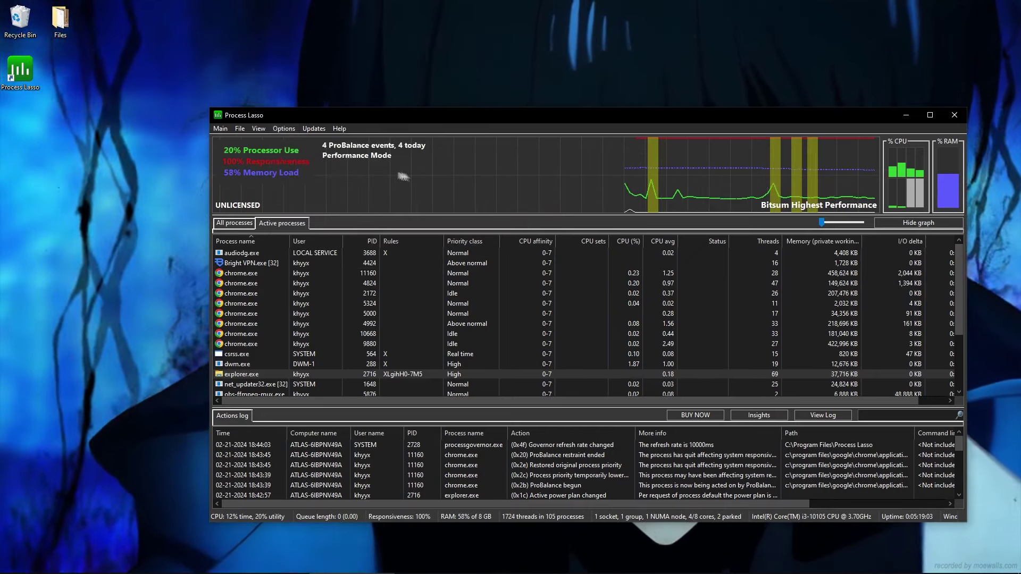
Configure SmartTrim to check every 20 minutes, trim working sets, and purge the standby list and system file cache.
click(283, 129)
mouse_move(319, 180)
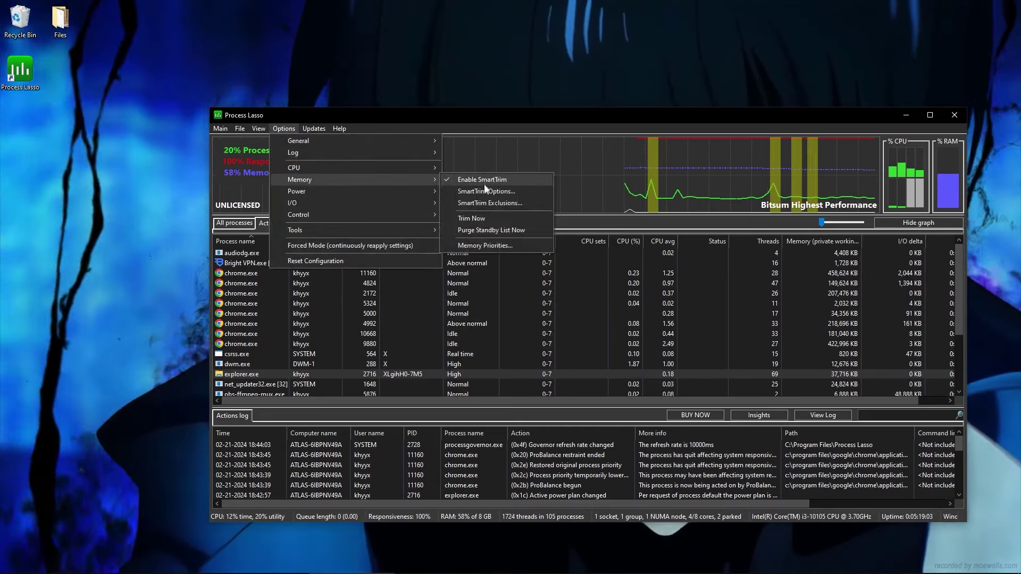
click(481, 191)
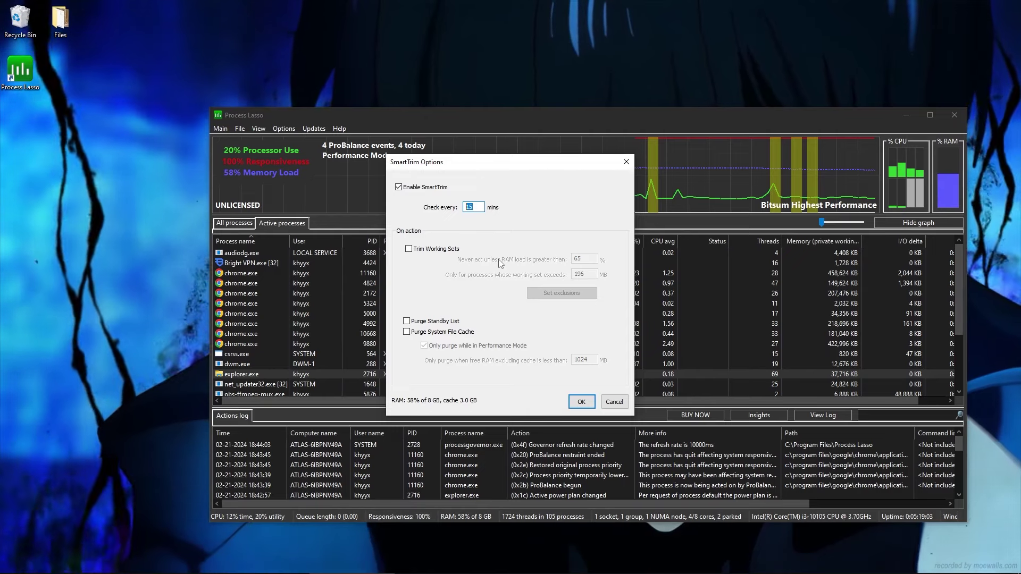
text(20)
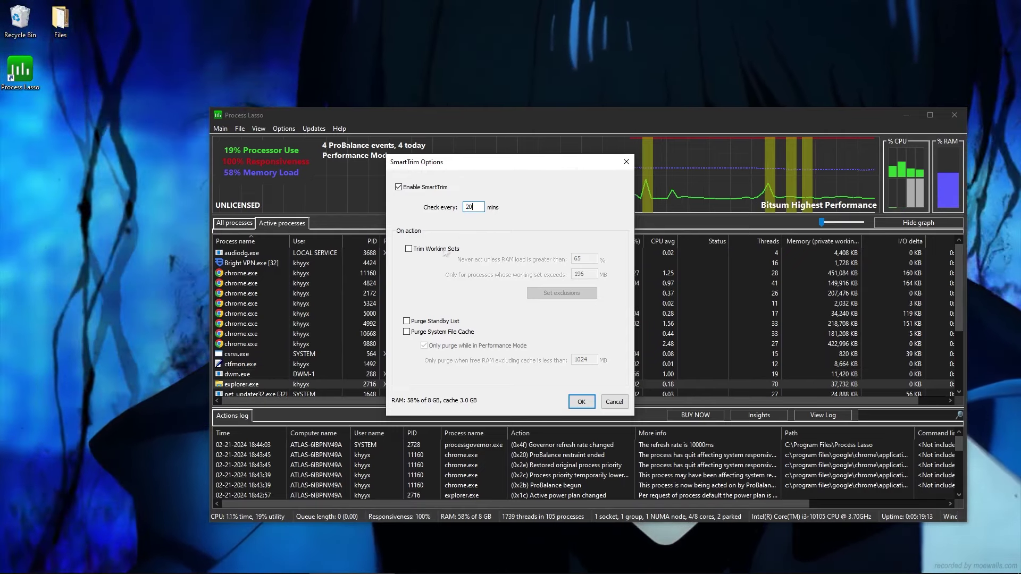
click(409, 249)
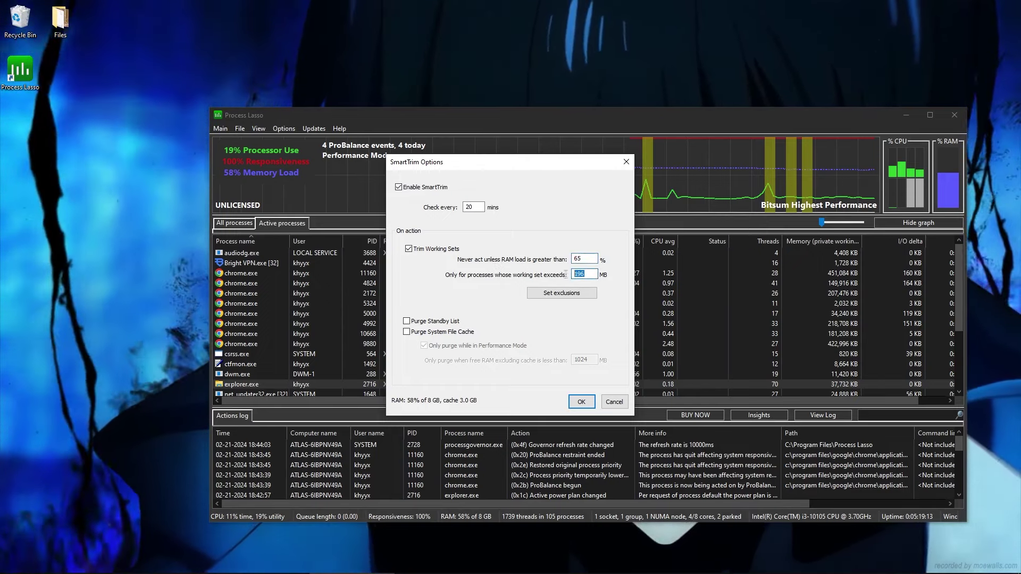
click(407, 322)
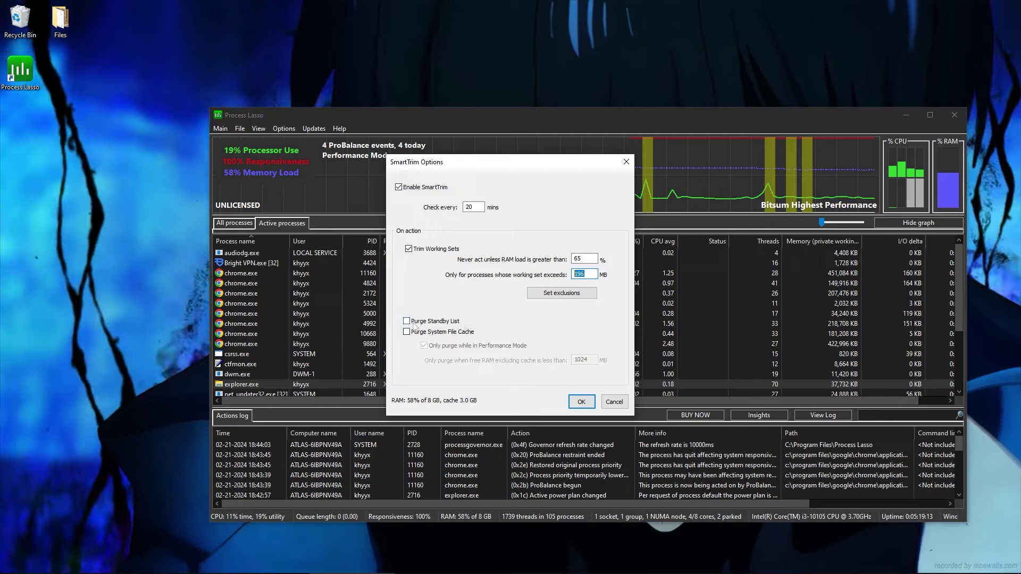
click(407, 331)
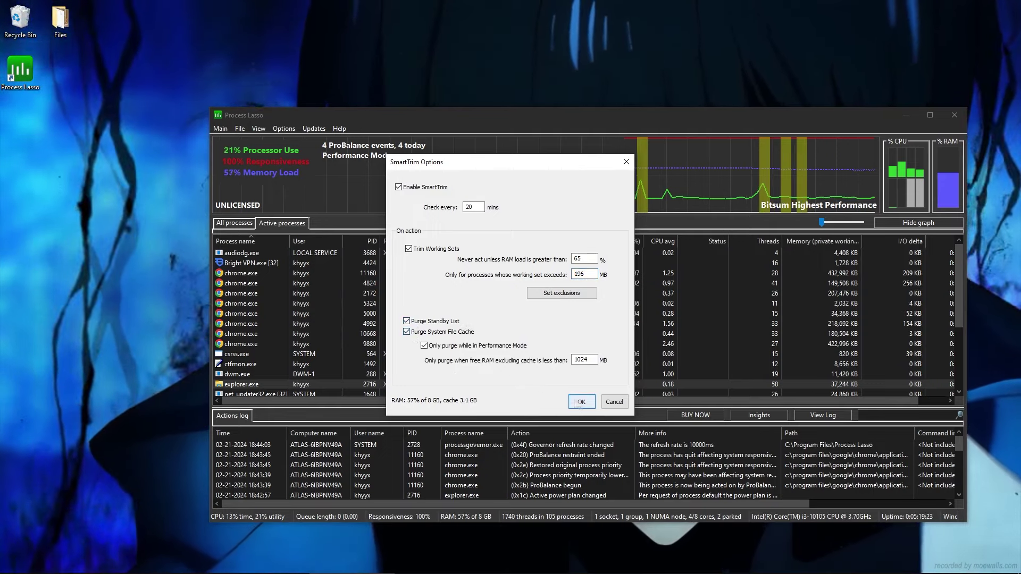
click(581, 402)
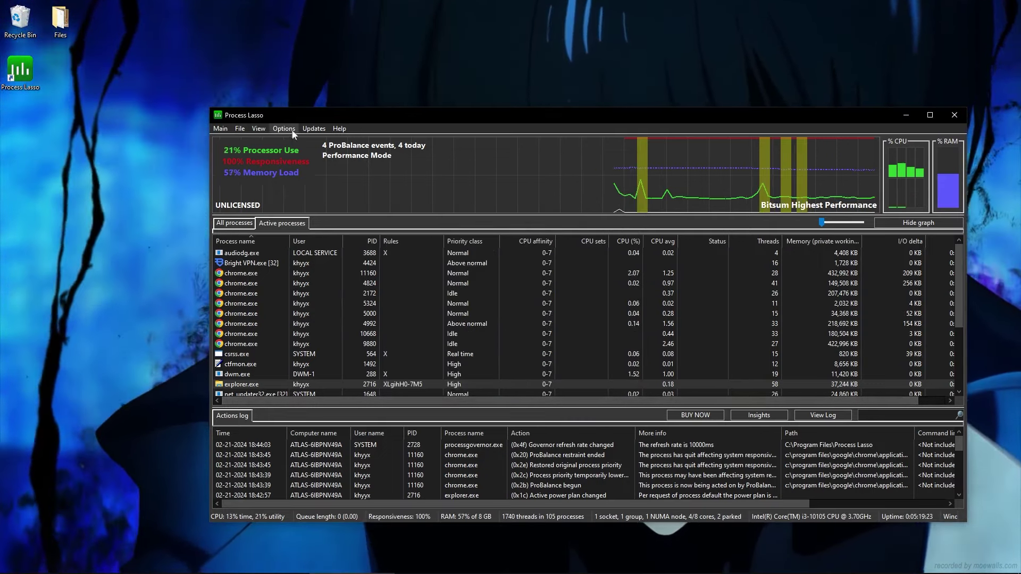
Select Bitsum Highest Performance as the power profile for Performance Mode.
click(284, 128)
mouse_move(310, 193)
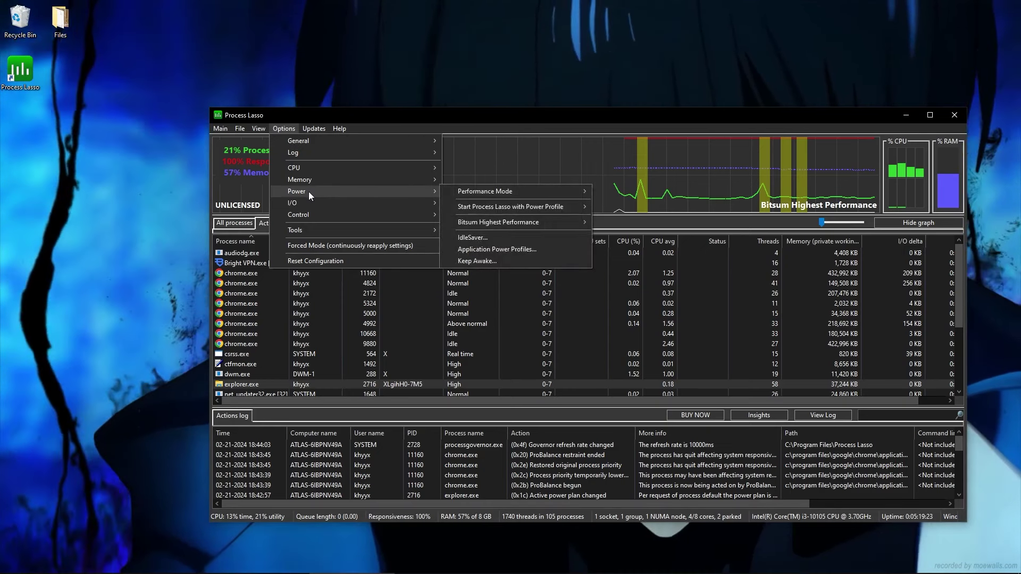
mouse_move(485, 192)
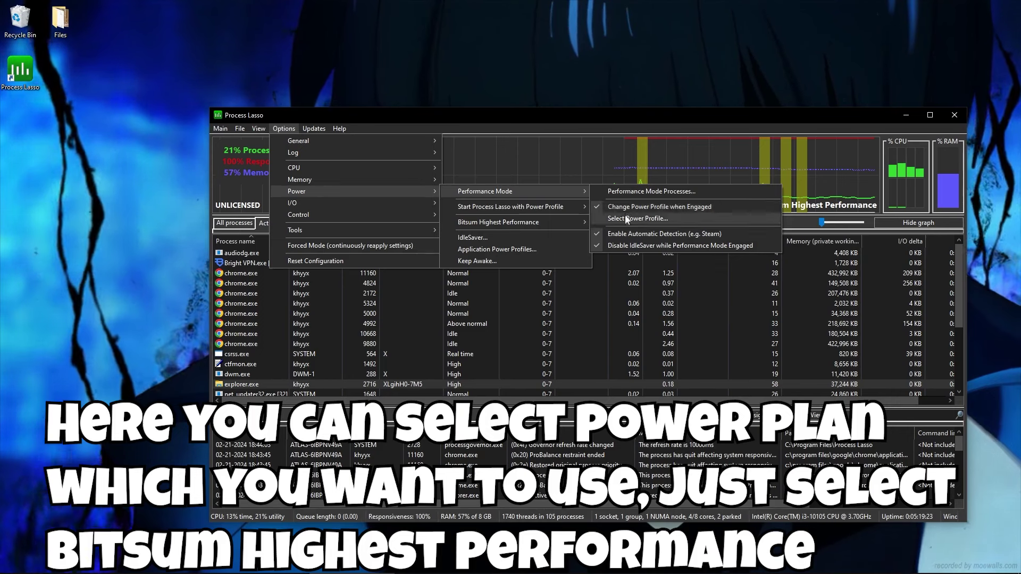
click(626, 218)
click(490, 274)
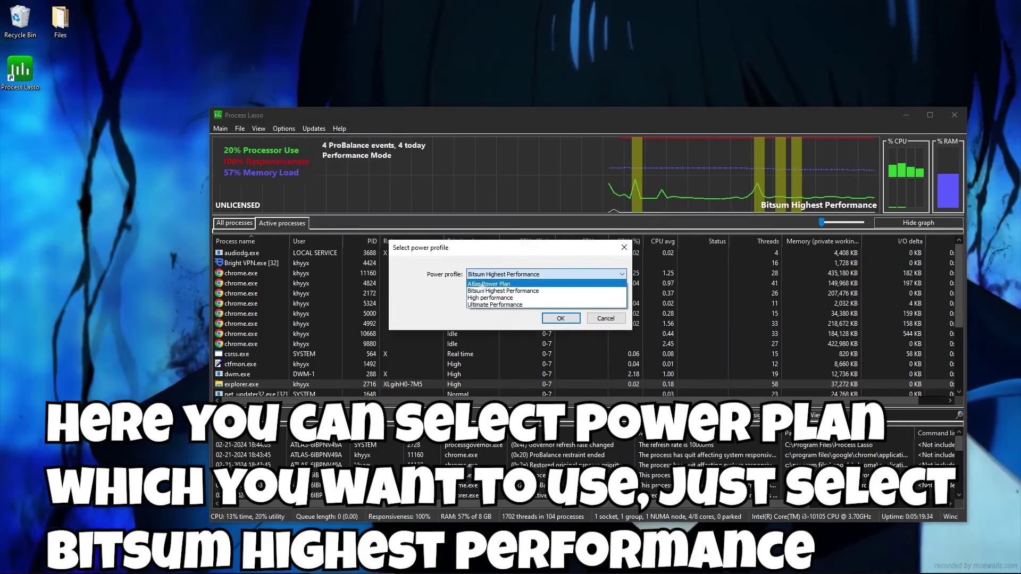
click(509, 290)
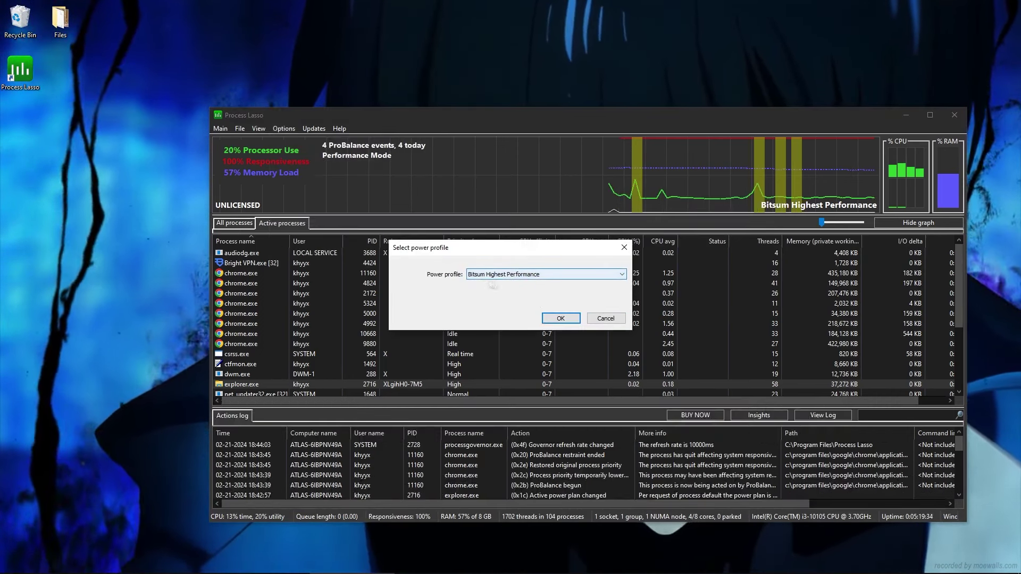
click(561, 318)
Configure TweakScheduler with long, variable-length intervals and triple-length foreground intervals (3:1), and decline the immediate reboot.
click(292, 133)
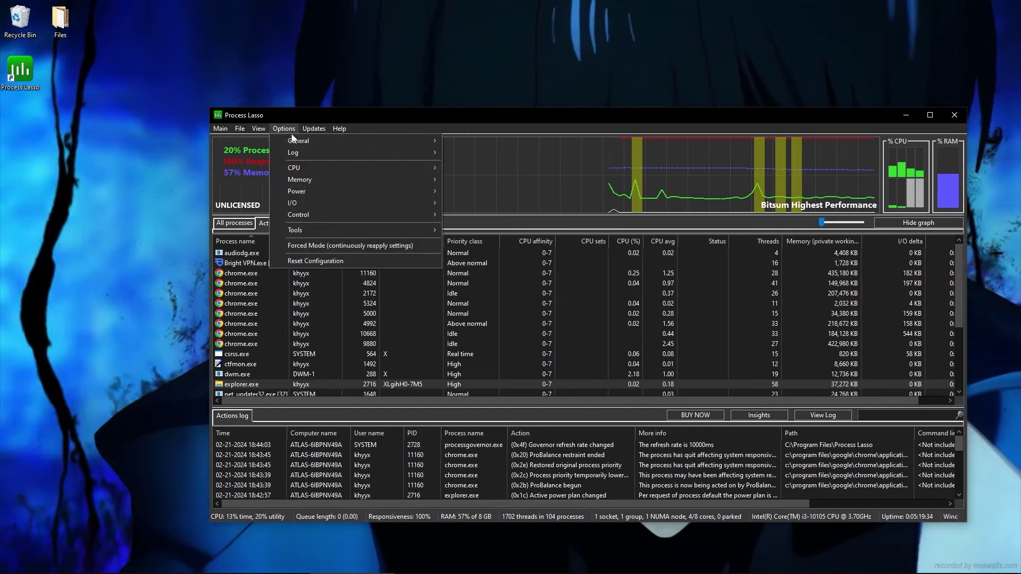
mouse_move(400, 216)
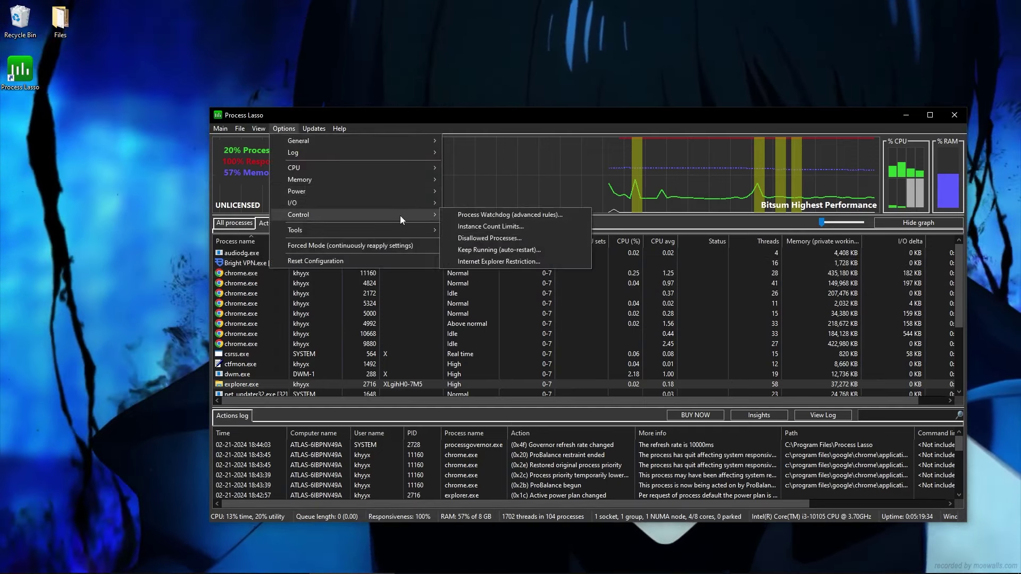
mouse_move(390, 234)
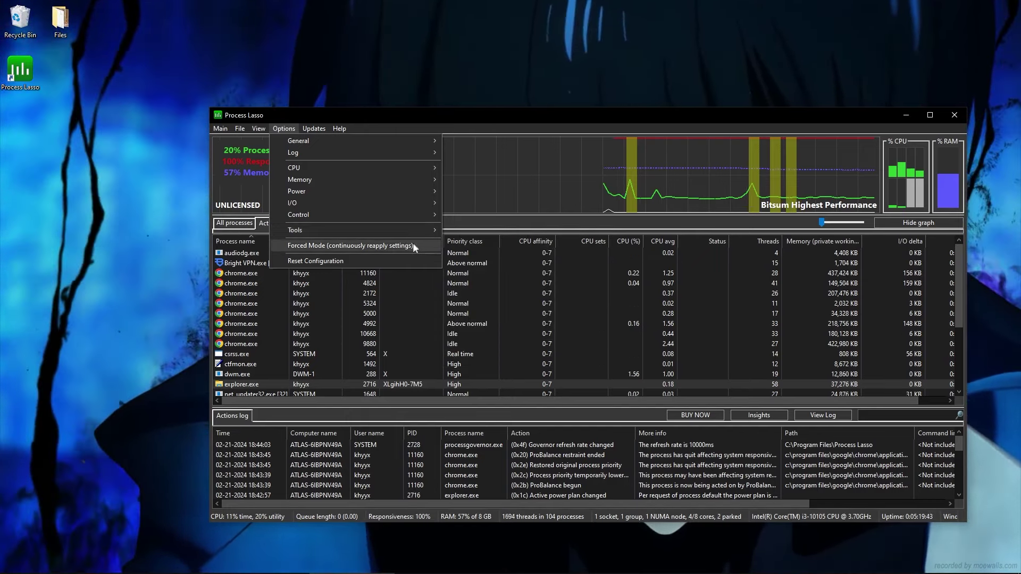
mouse_move(421, 229)
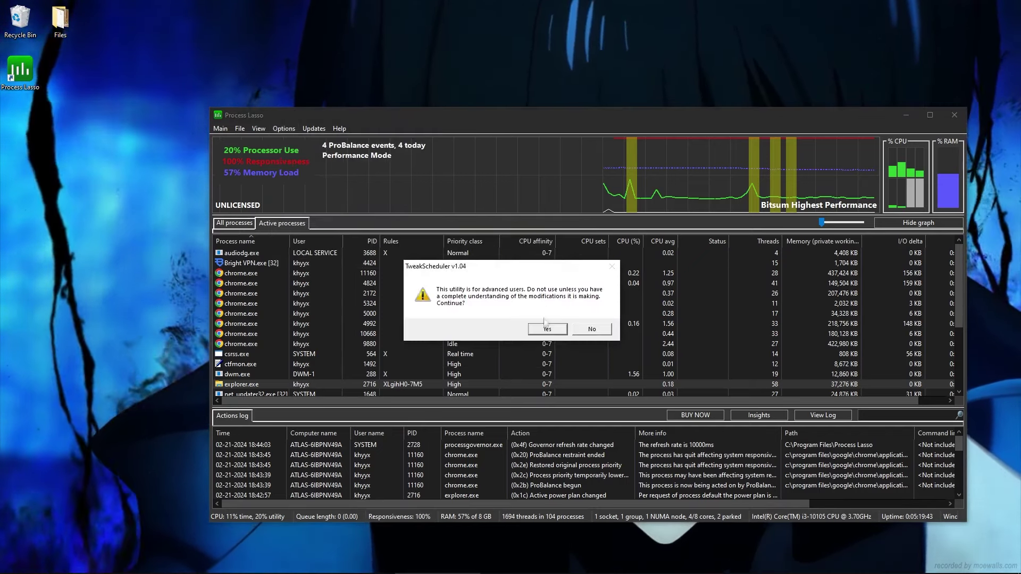
click(548, 330)
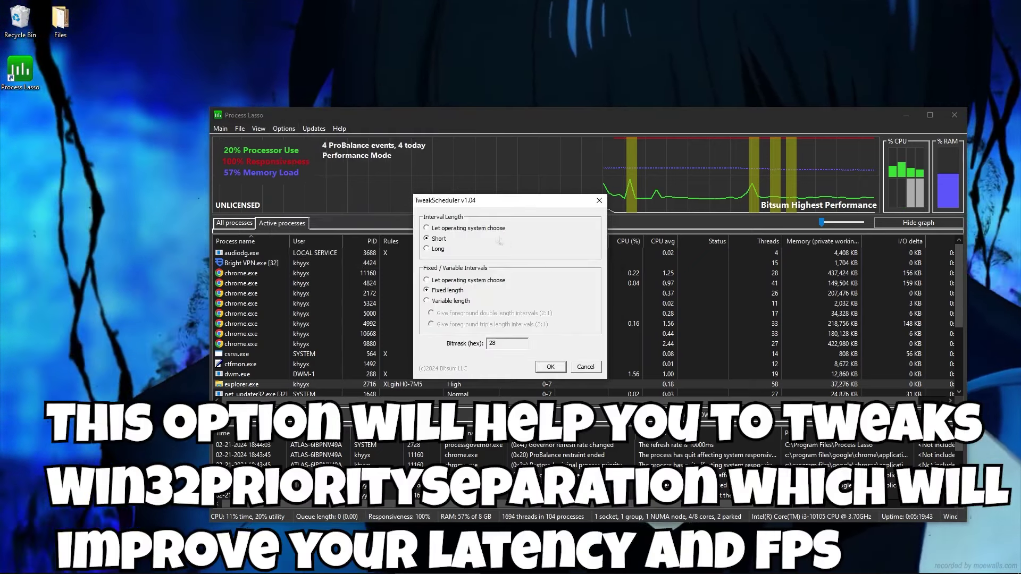
drag(426, 202, 423, 210)
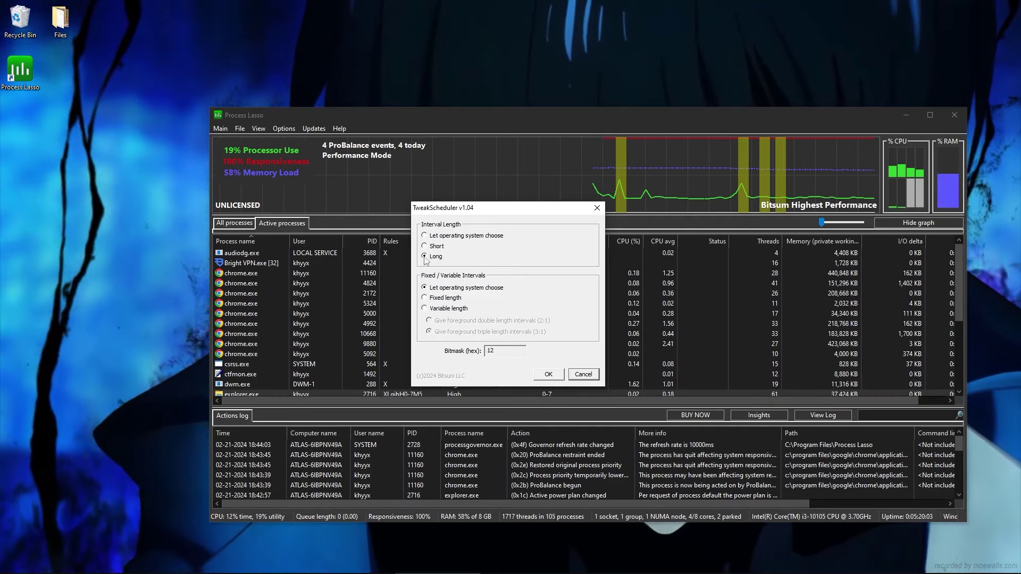
click(425, 308)
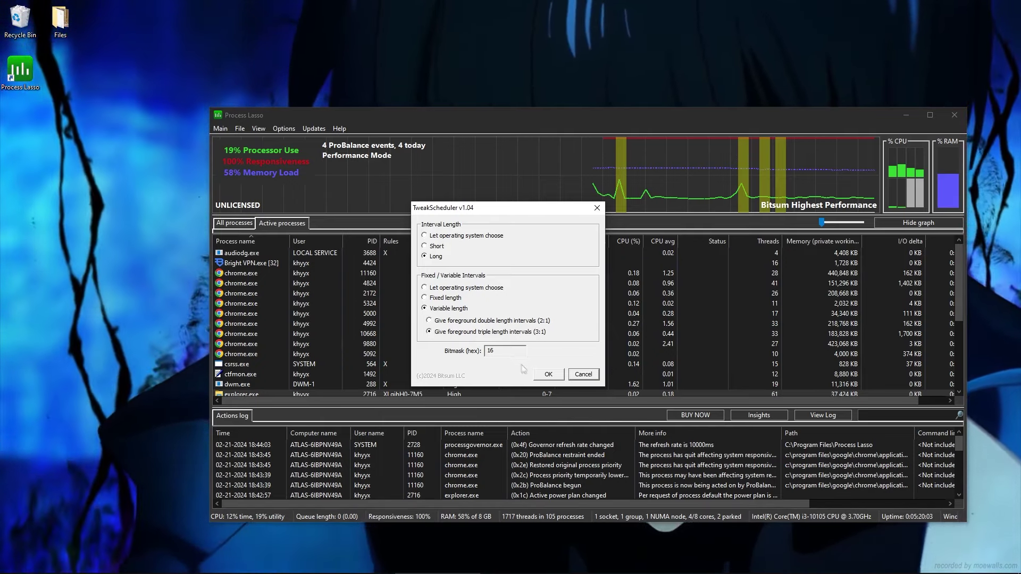
click(547, 374)
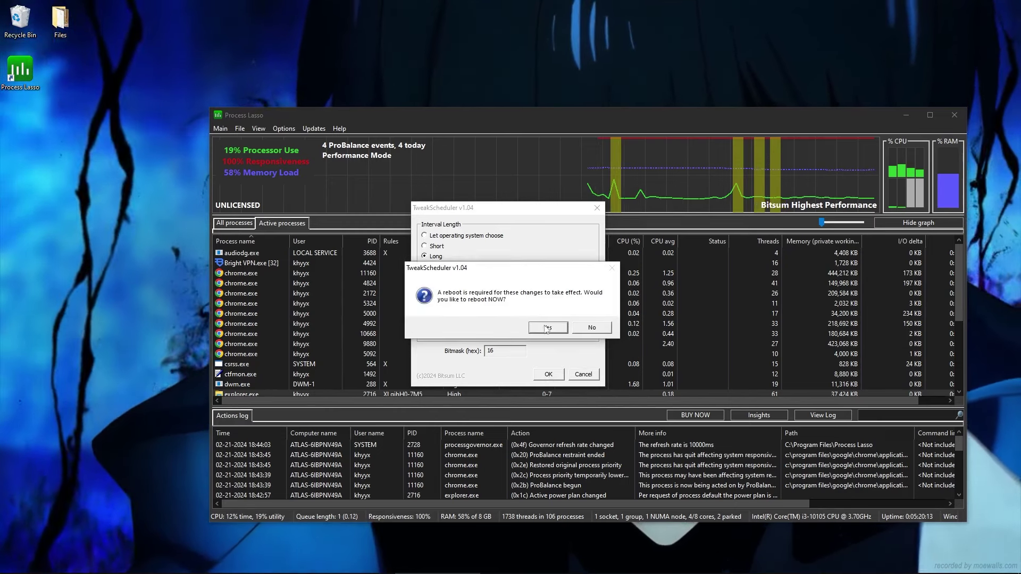
click(577, 328)
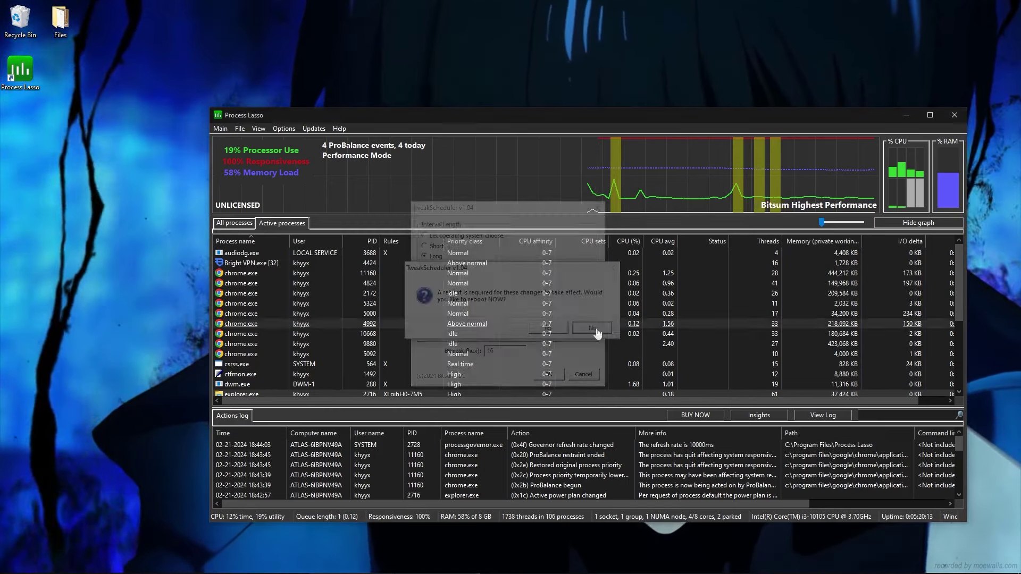
Open the Multimedia Class Scheduler tweak tool and select the Games task for configuration.
click(290, 131)
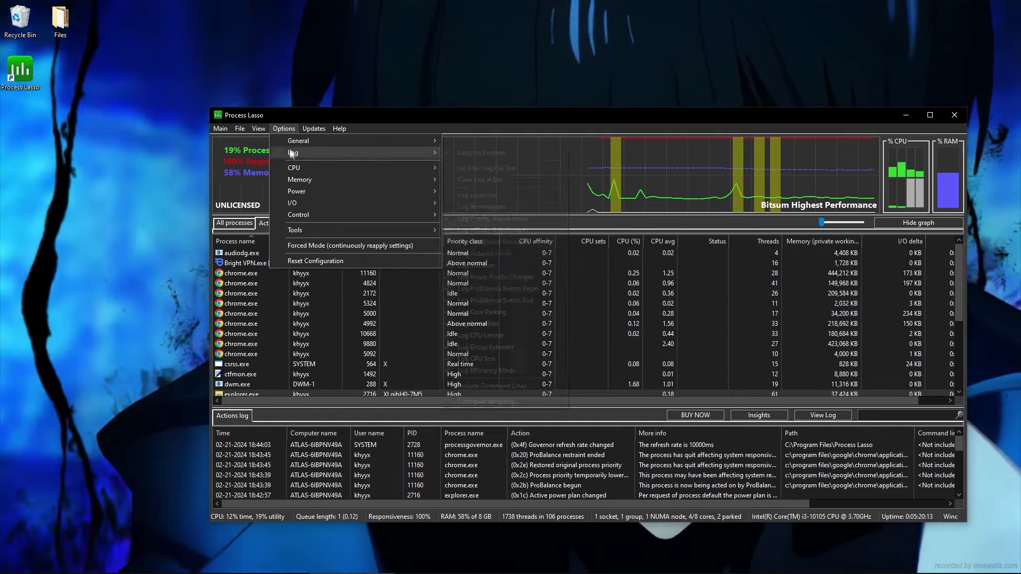
mouse_move(308, 221)
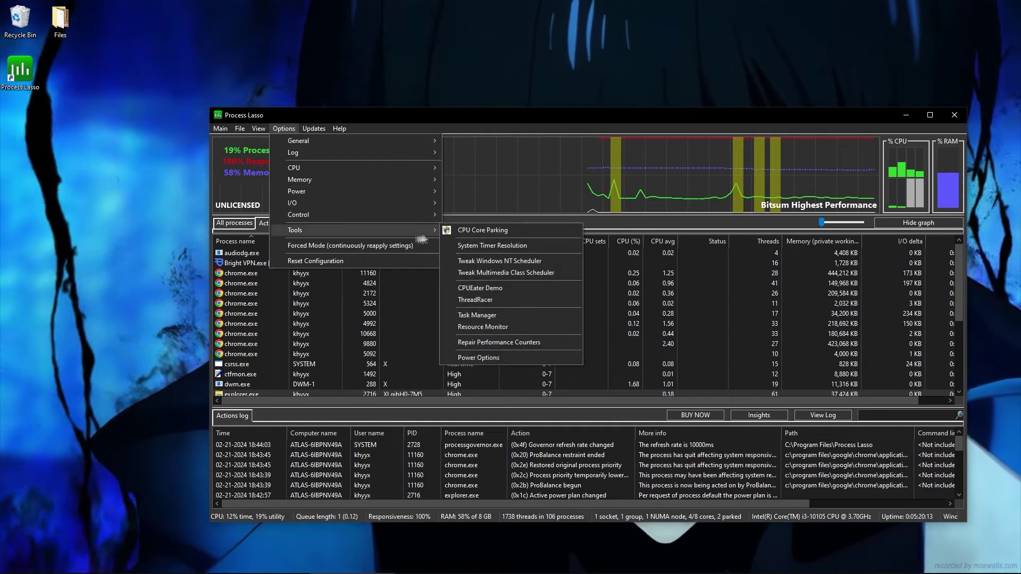
click(496, 272)
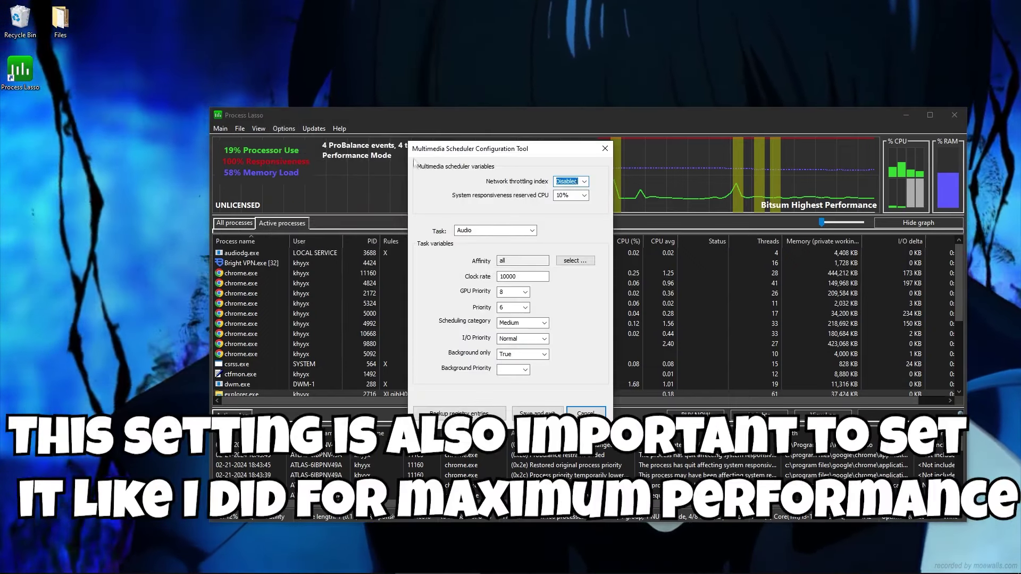
click(532, 230)
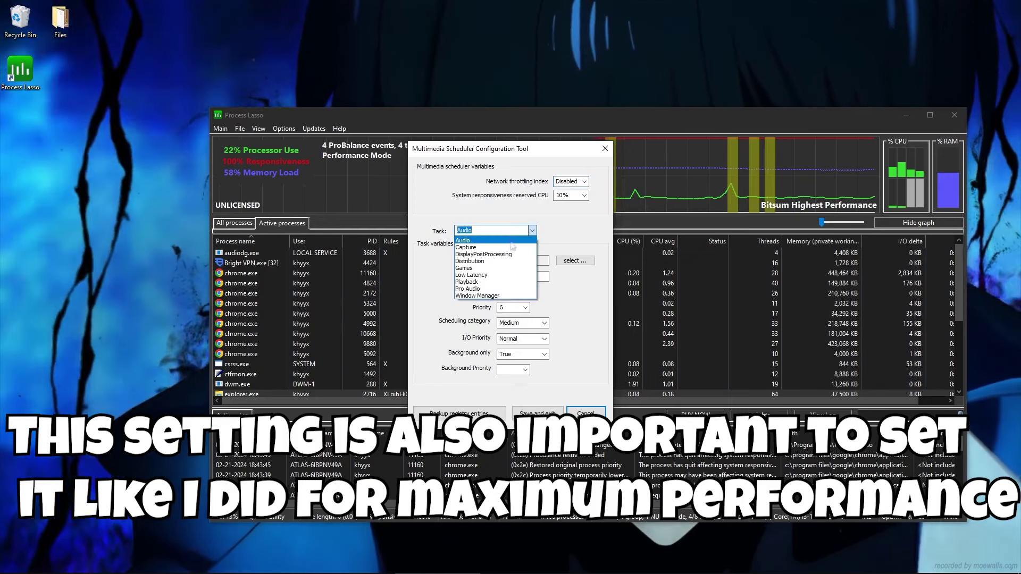
click(500, 269)
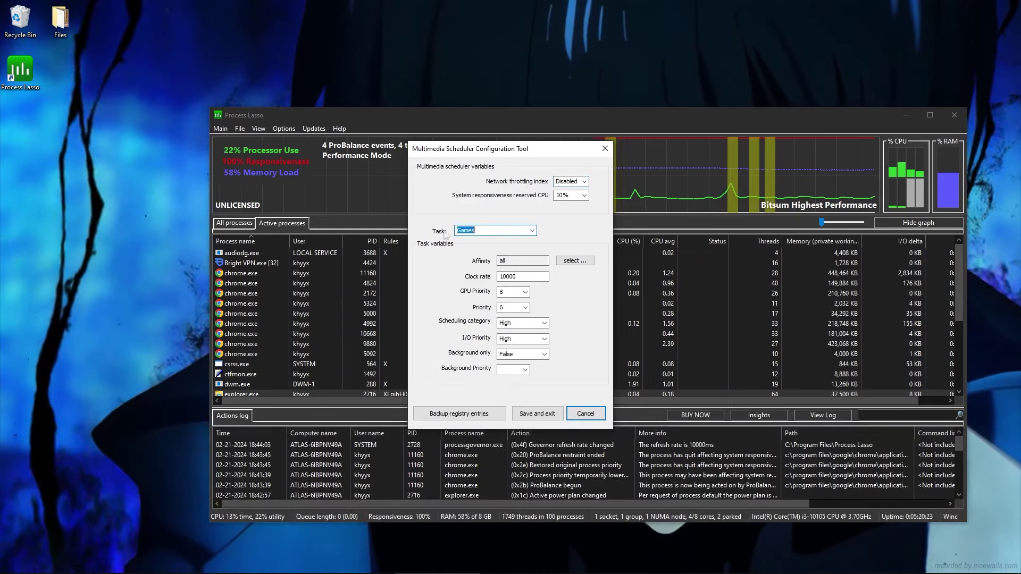
Set the system responsiveness reserved CPU to 0% and leave the network throttling index Disabled.
click(569, 196)
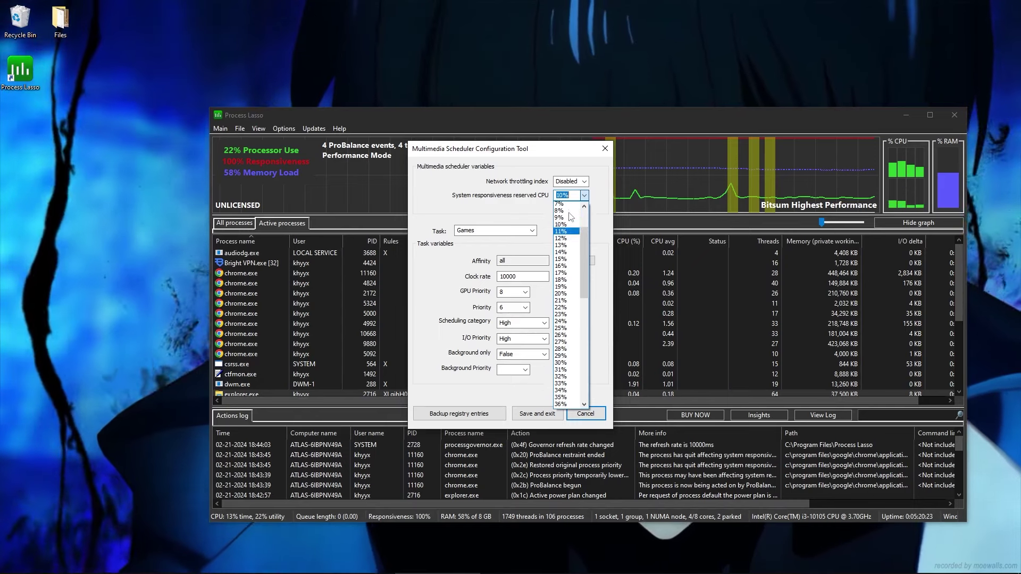
scroll(569, 214, up, 1)
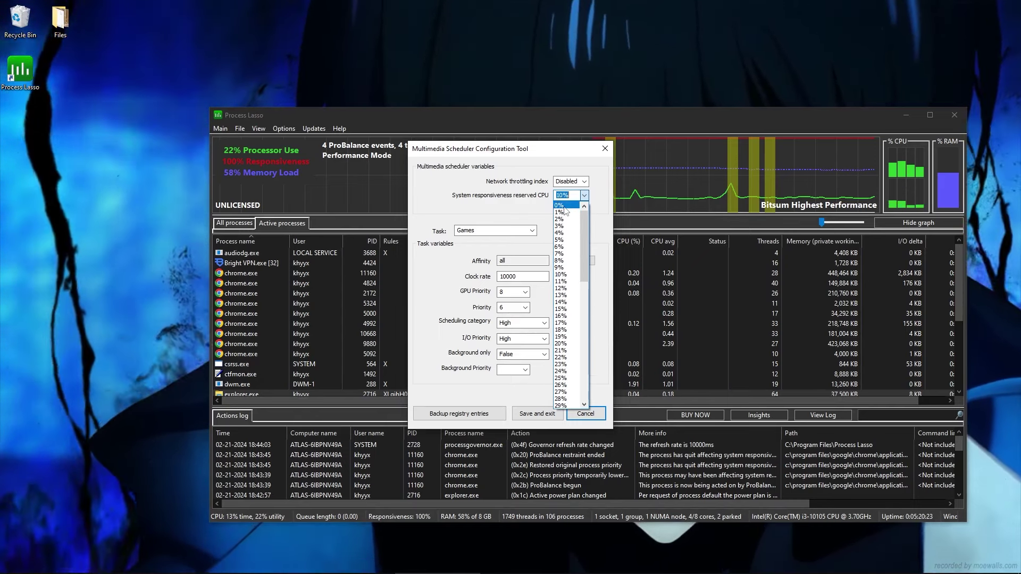
click(565, 206)
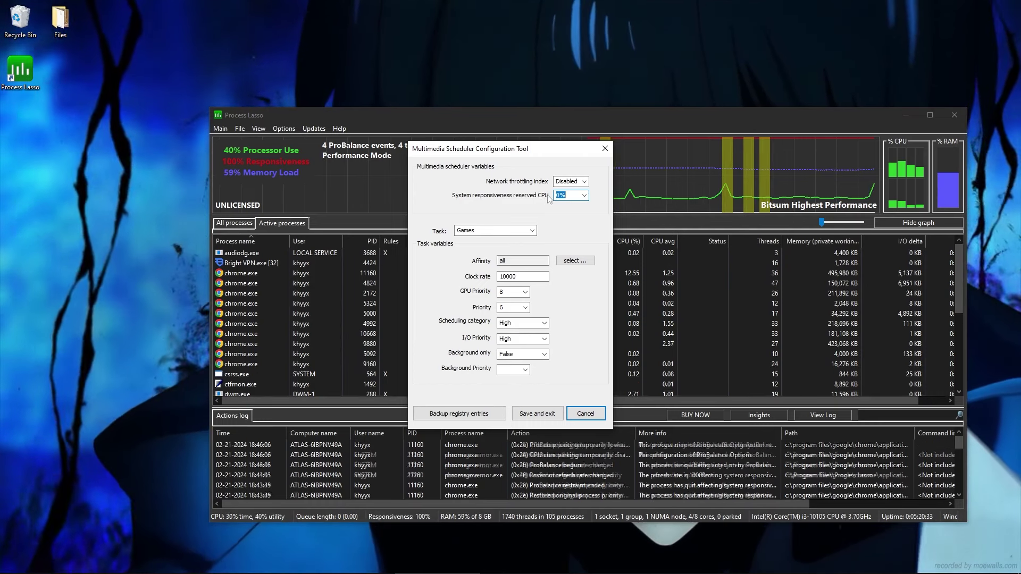
click(584, 182)
click(568, 196)
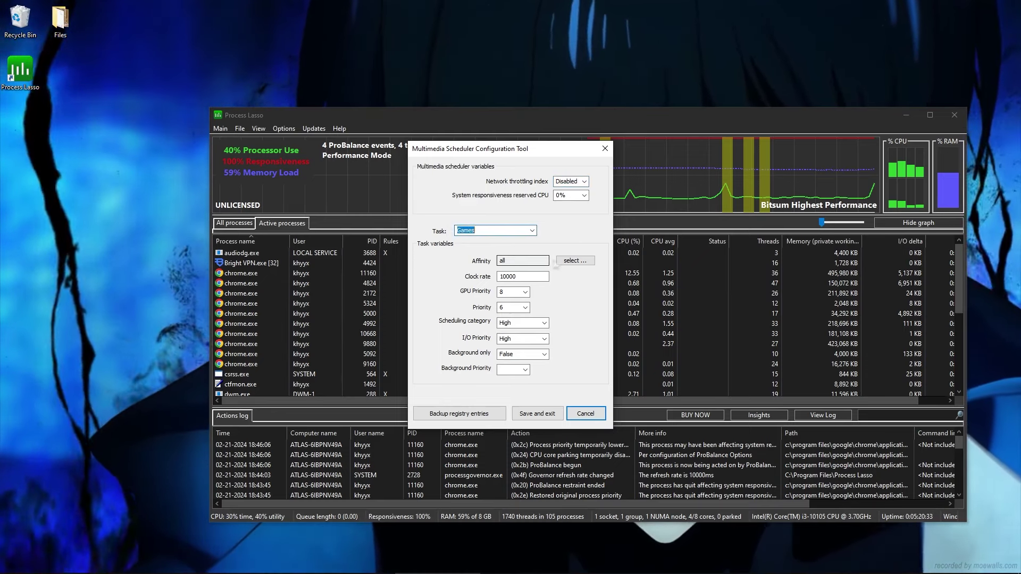
Assign CPUs 0-7 as the Games task's affinity and set its GPU priority to 30 and priority to 7.
click(567, 261)
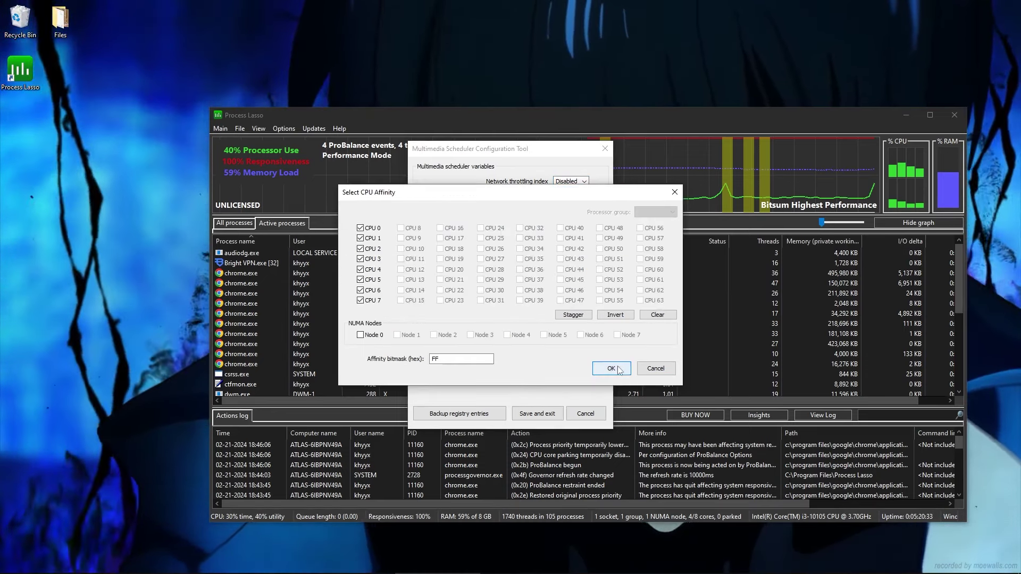
click(612, 368)
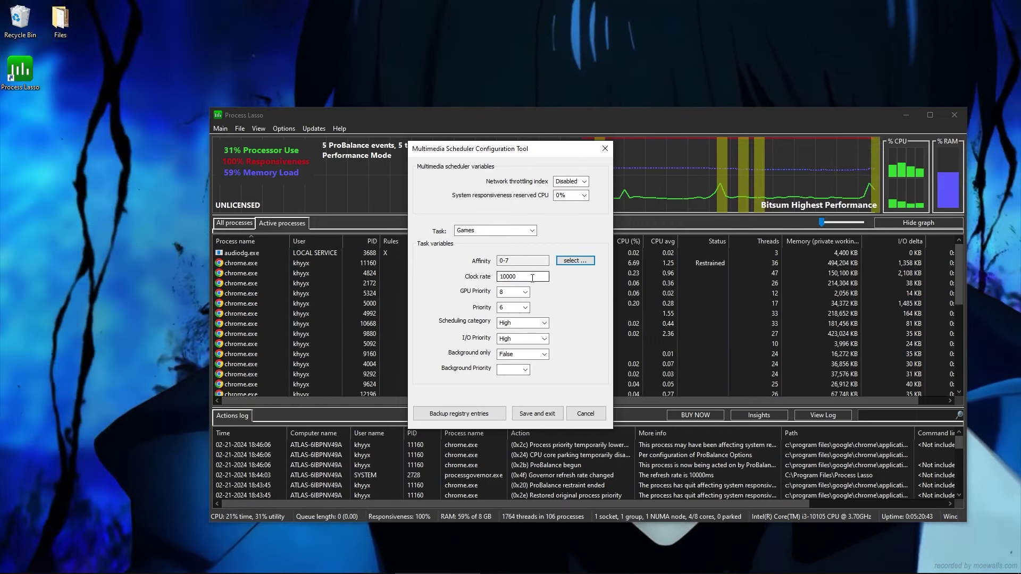
click(525, 293)
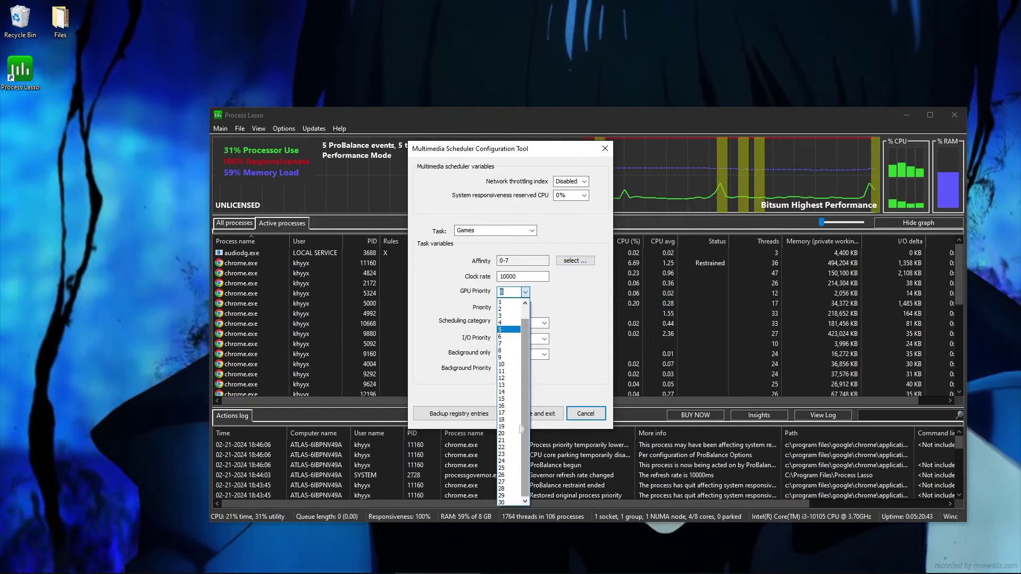
click(503, 502)
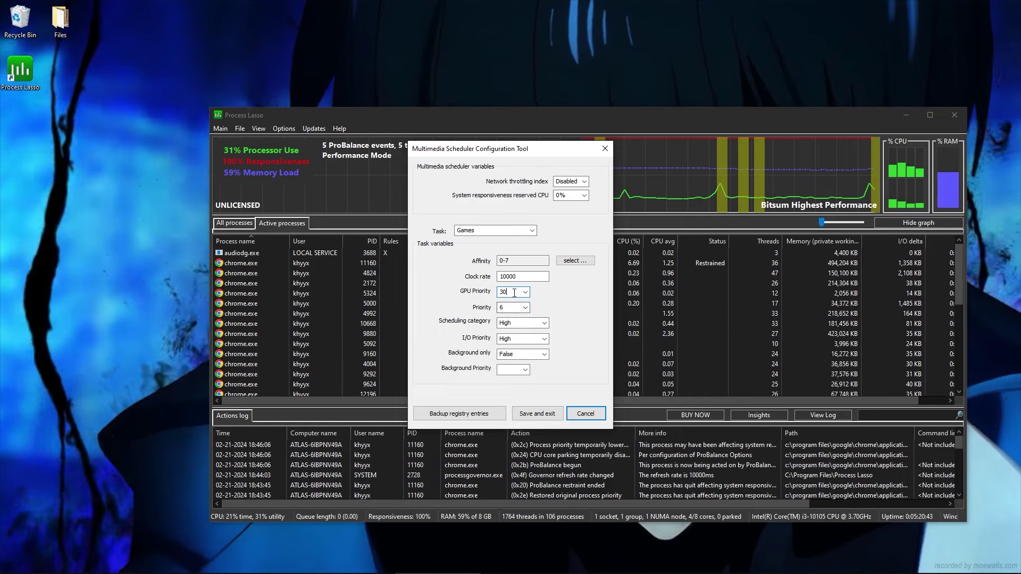
click(525, 308)
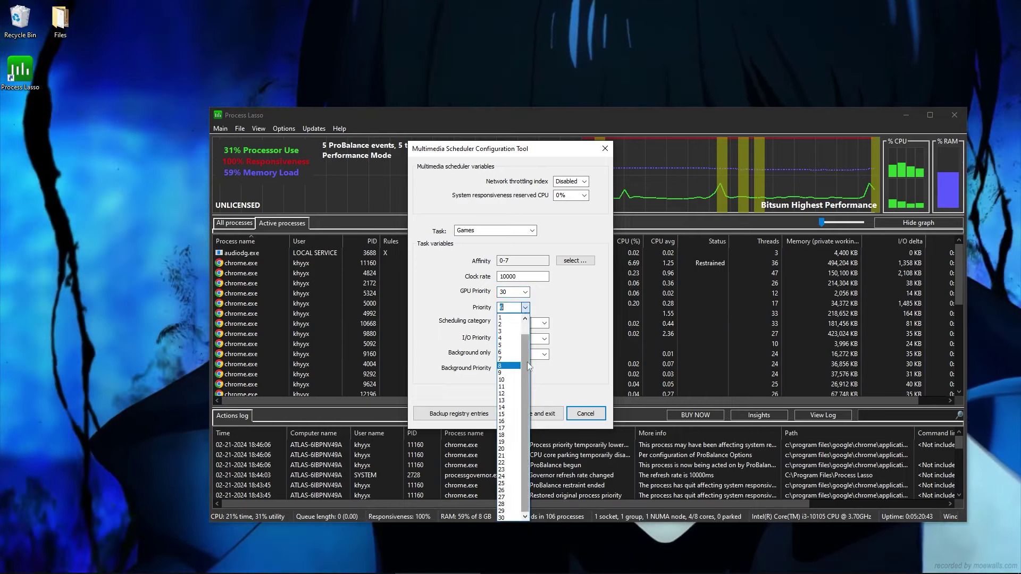
click(501, 360)
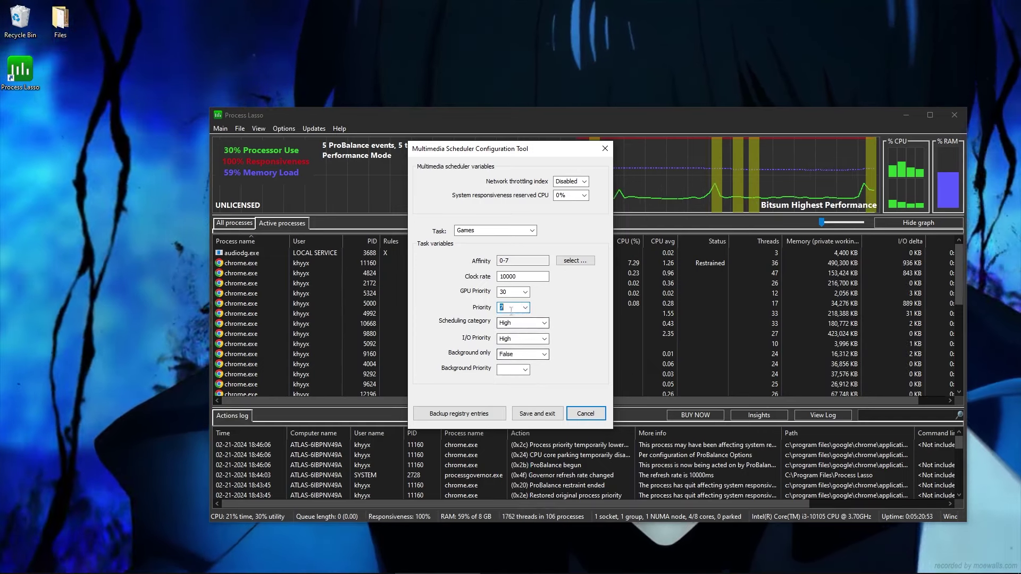
Keep the Games task's scheduling category and I/O priority at High, with background only set to False.
click(545, 324)
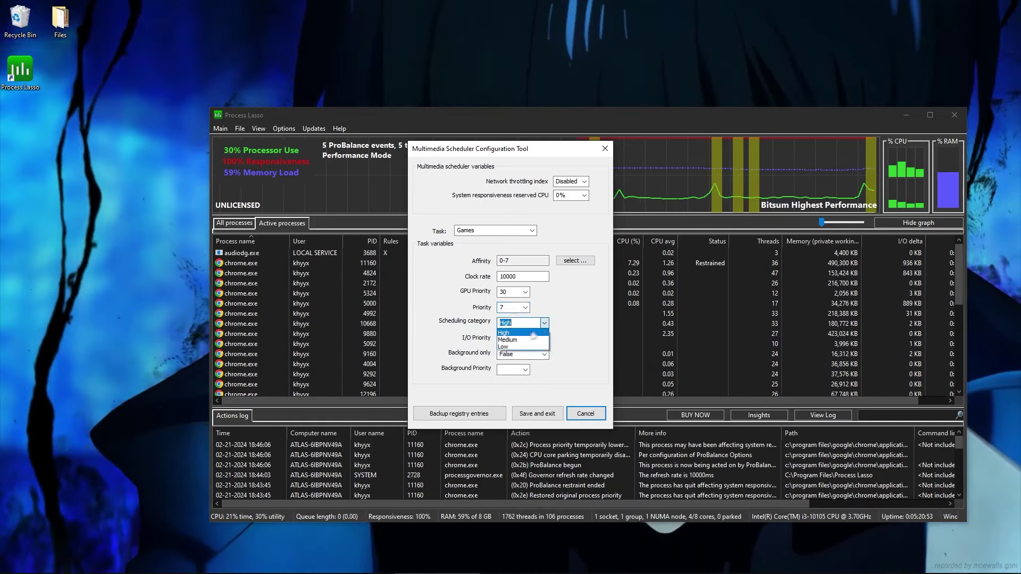
click(544, 339)
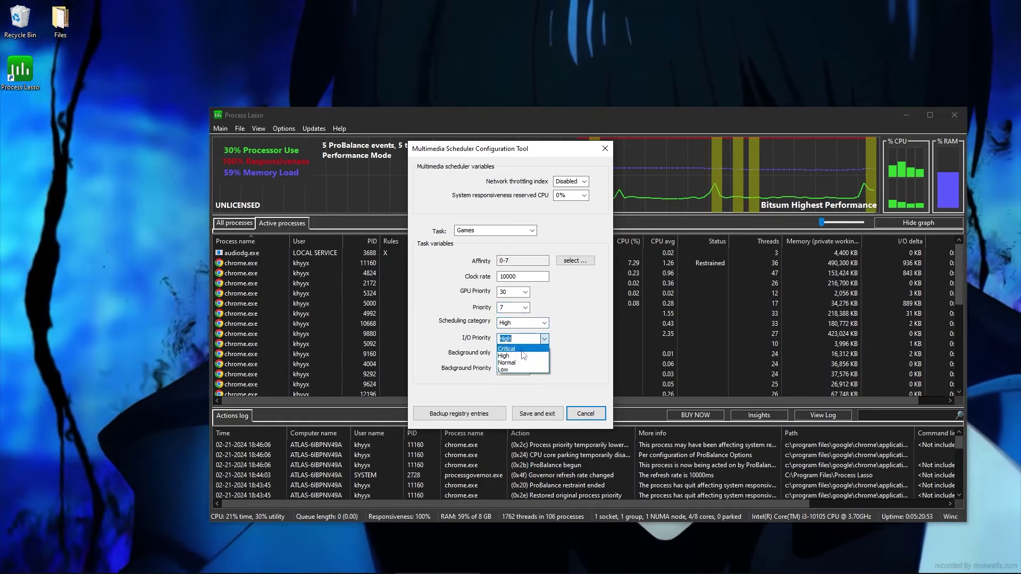
click(503, 357)
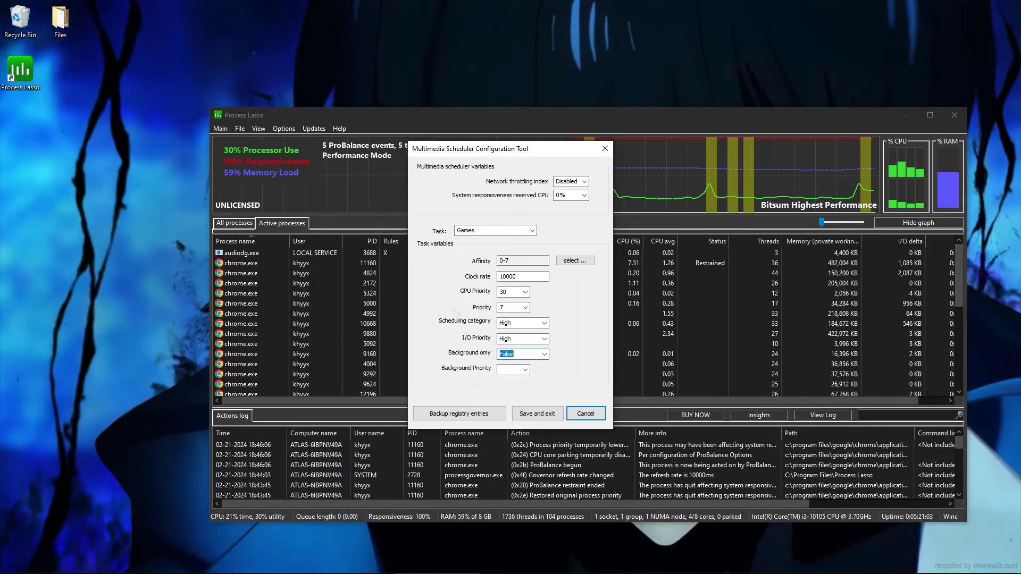
For the DisplayPostProcessing task, set clock rate 5000, GPU priority 1, priority 2 and scheduling category Low.
click(532, 232)
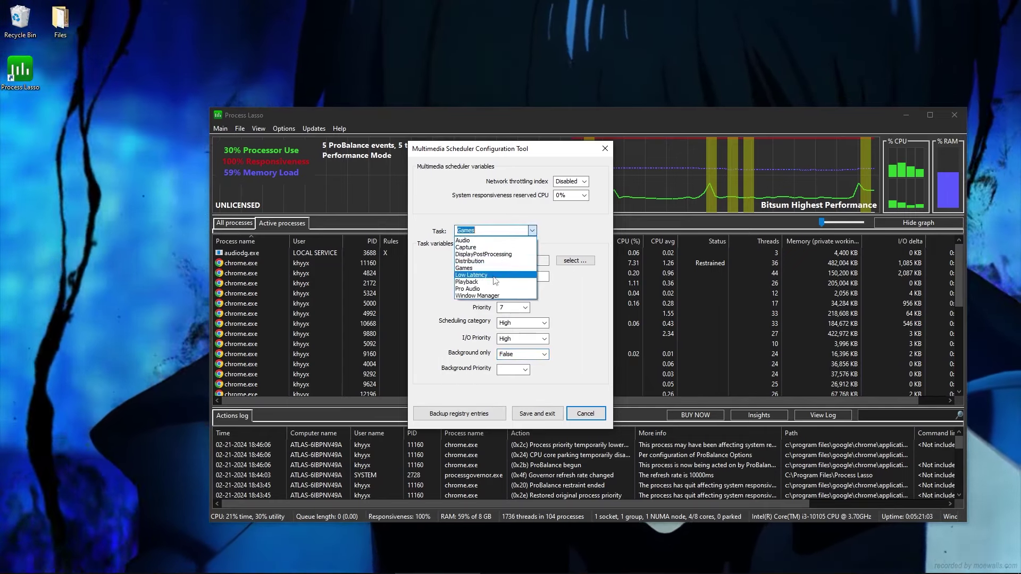
click(499, 255)
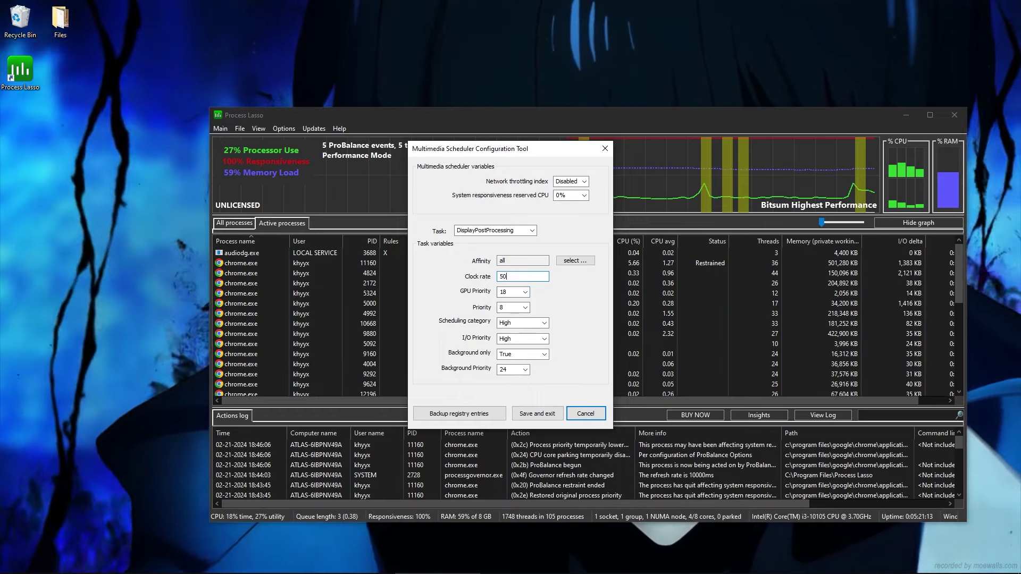
click(526, 293)
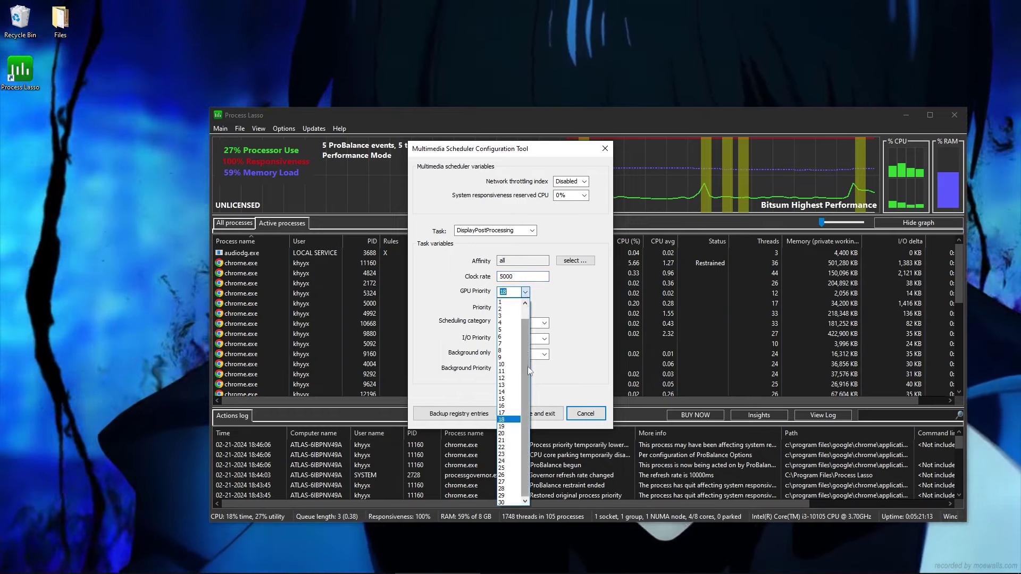
click(501, 303)
click(525, 308)
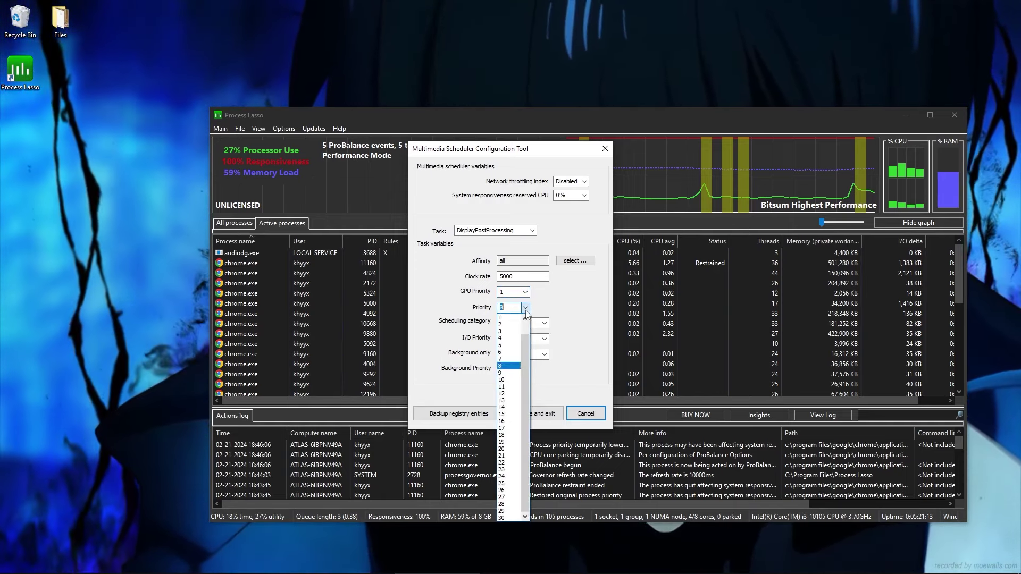
click(508, 306)
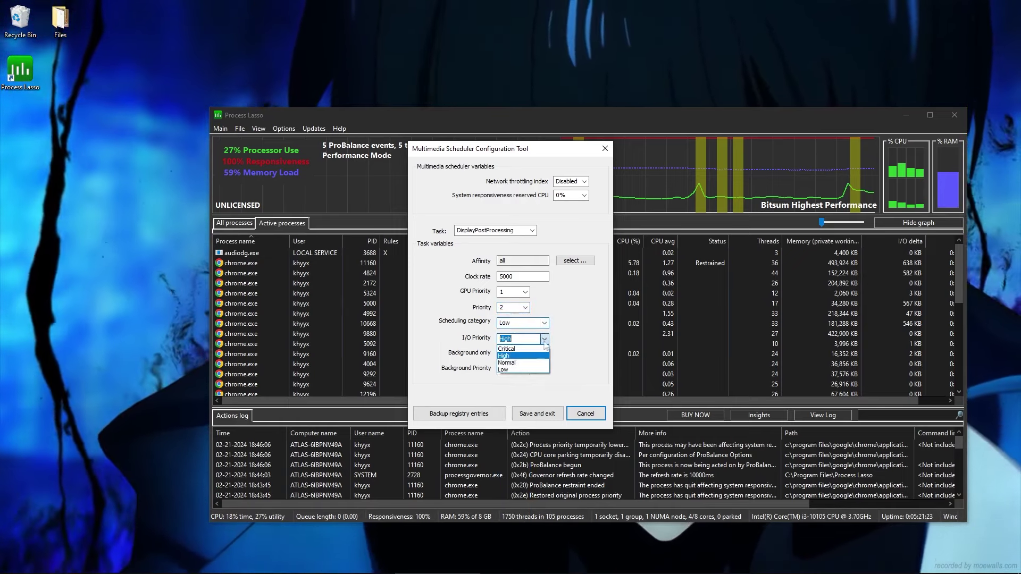
Set the DisplayPostProcessing task's I/O priority to Low and background priority to 2, keeping background only True.
click(524, 370)
click(521, 355)
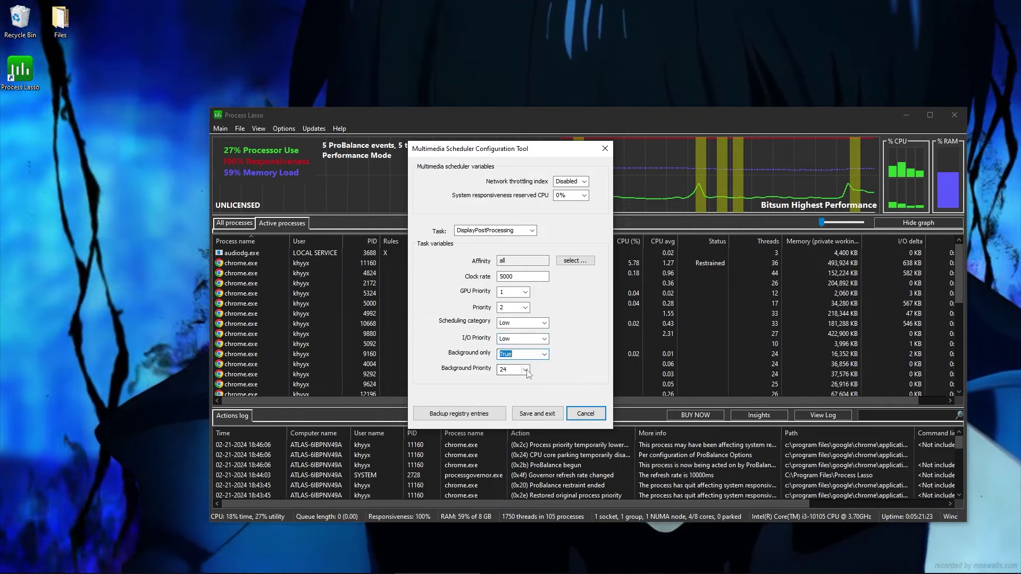
click(528, 374)
click(516, 176)
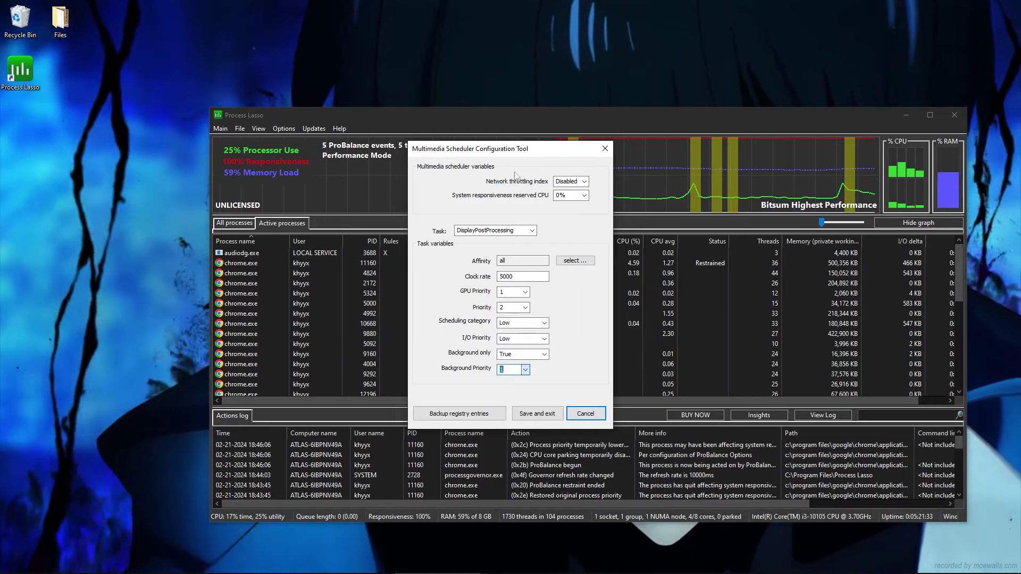
click(525, 370)
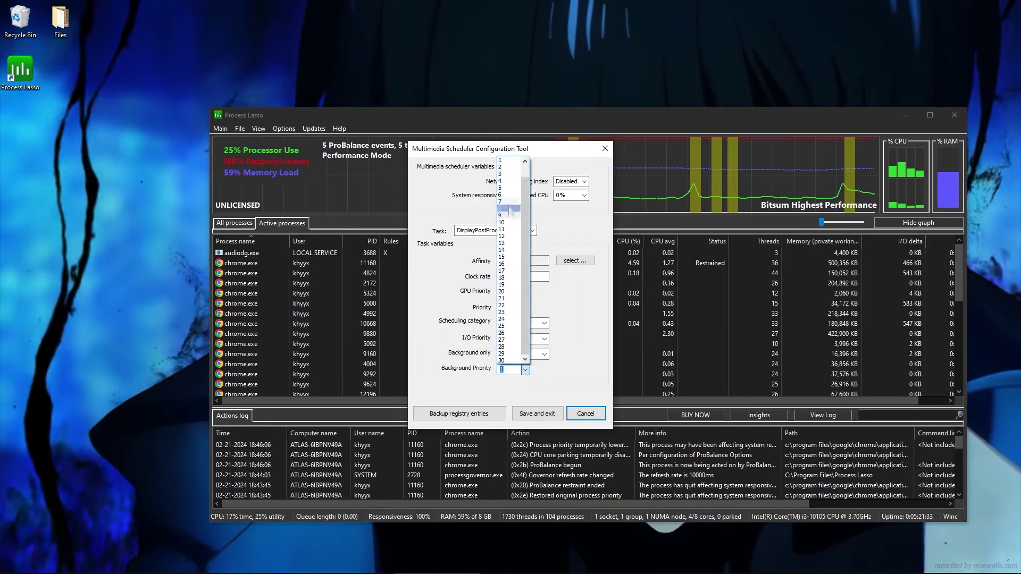
click(502, 167)
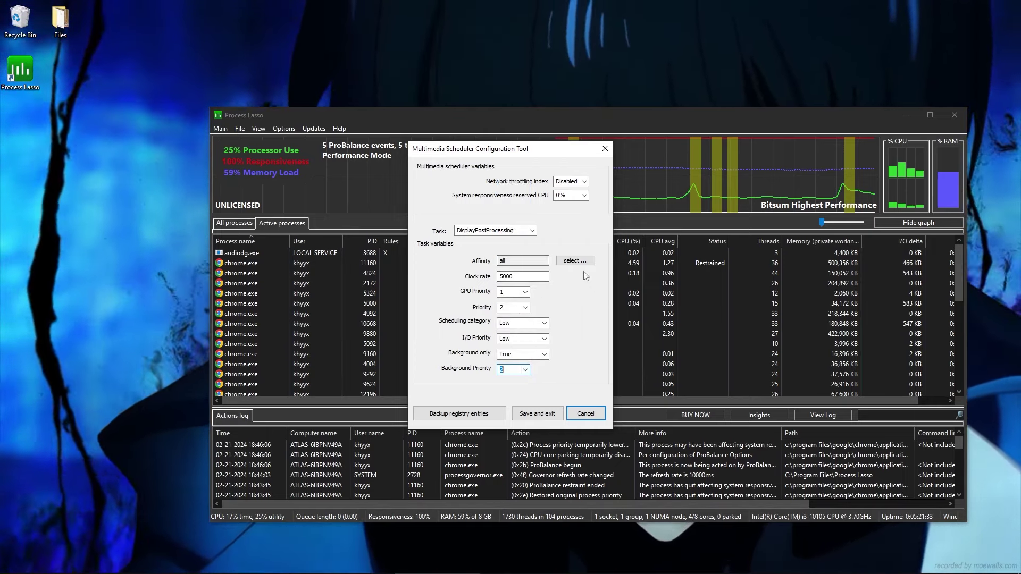
Save the multimedia scheduler changes and exit the configuration tool.
click(537, 414)
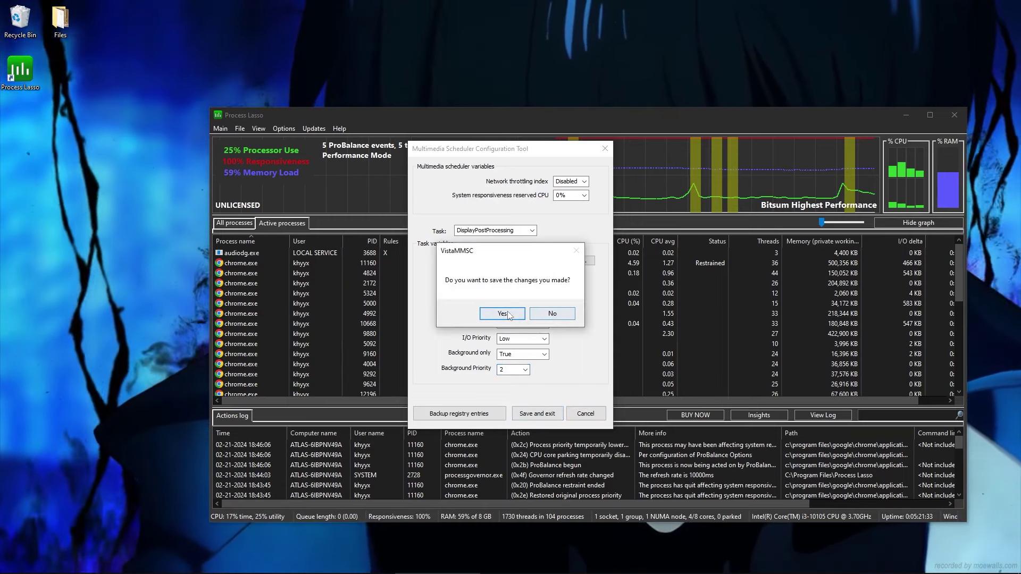
click(502, 314)
click(612, 315)
click(622, 315)
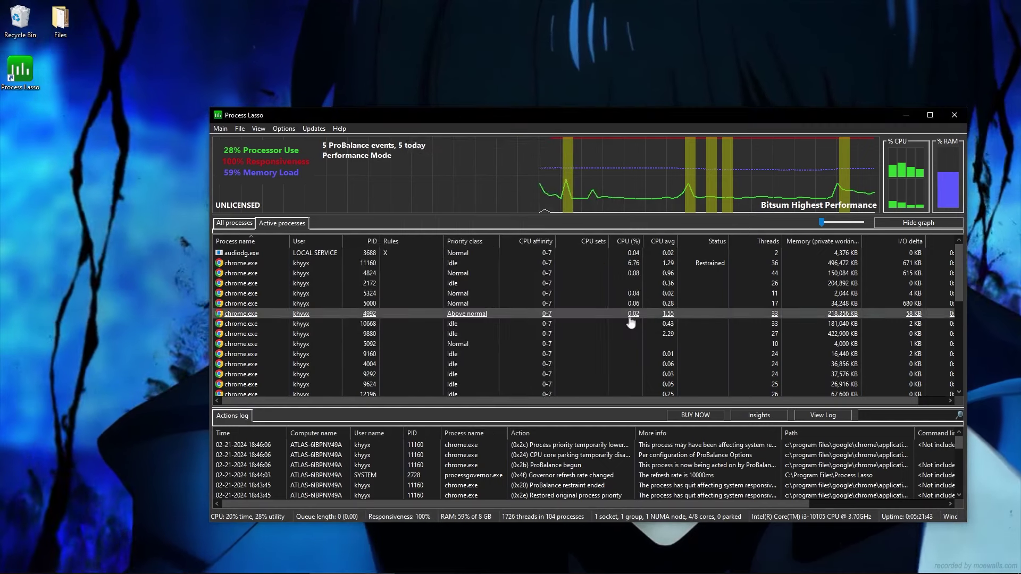
click(284, 129)
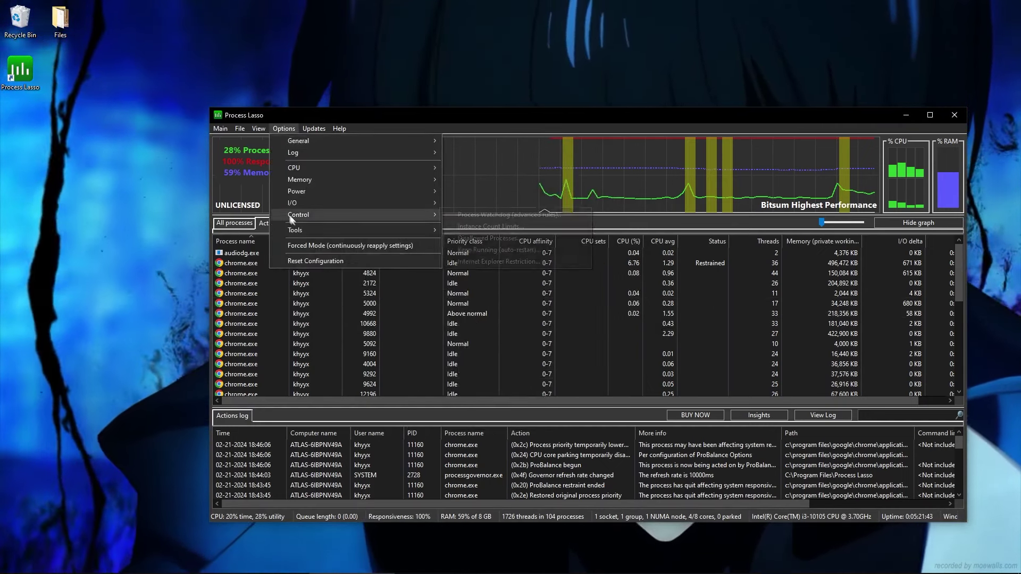
mouse_move(346, 231)
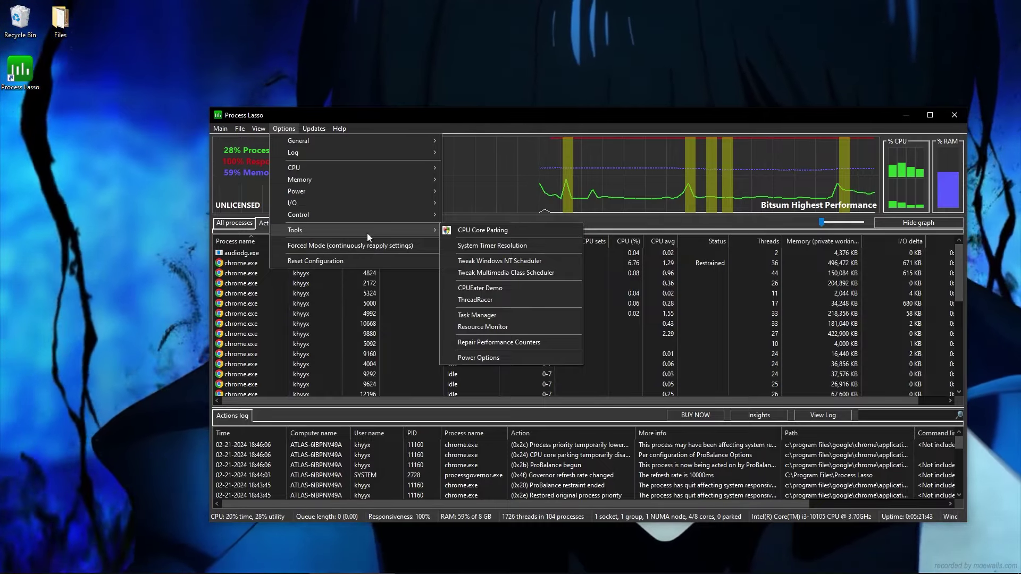
click(340, 129)
mouse_move(429, 124)
mouse_down()
mouse_move(456, 119)
mouse_move(392, 98)
mouse_up()
Set dwm.exe's permanent CPU affinity rule to Disable Hyper-Threading.
click(208, 200)
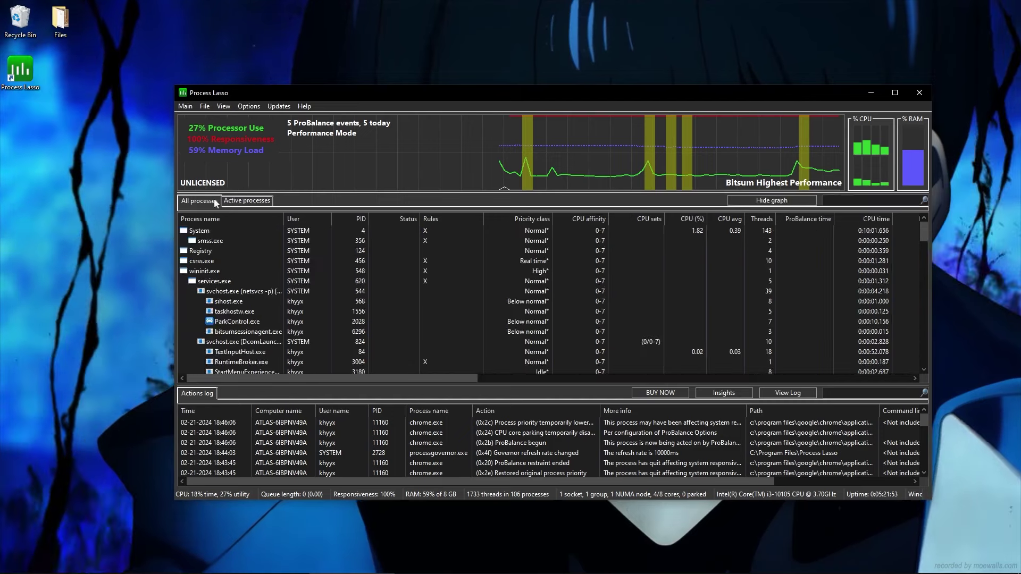
click(208, 200)
scroll(241, 320, down, 5)
scroll(239, 297, down, 1)
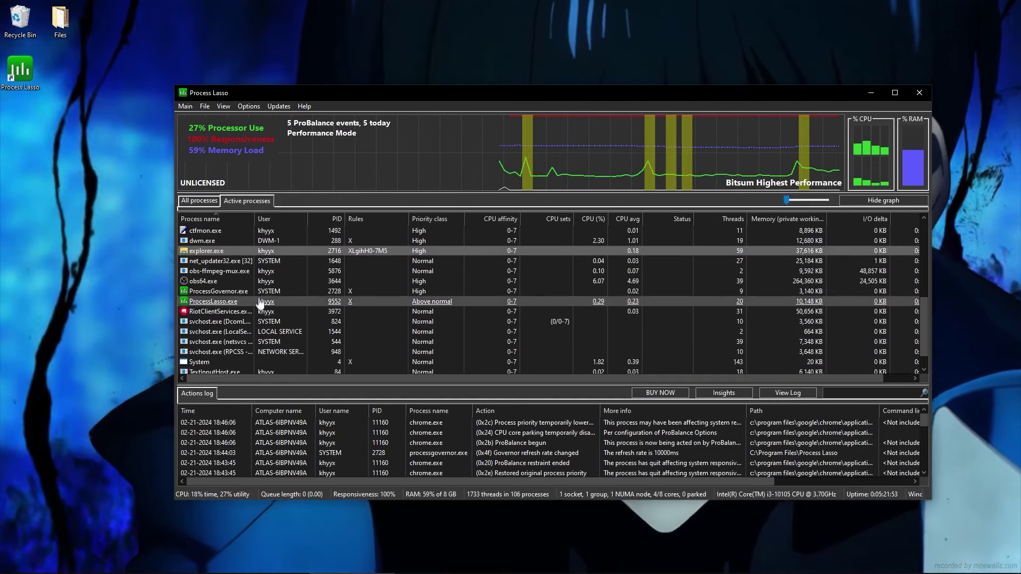
right_click(191, 242)
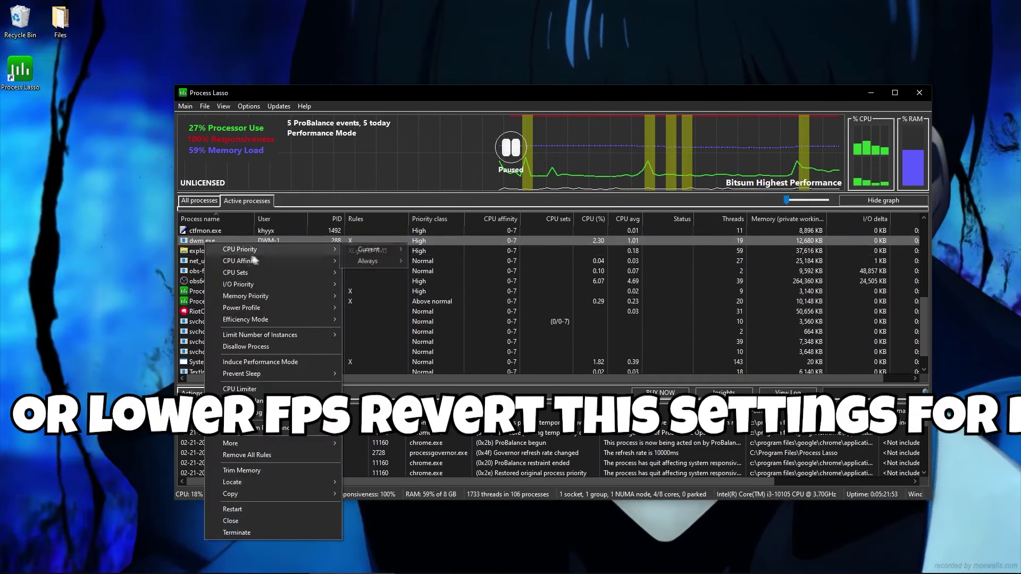
mouse_move(244, 261)
mouse_move(384, 272)
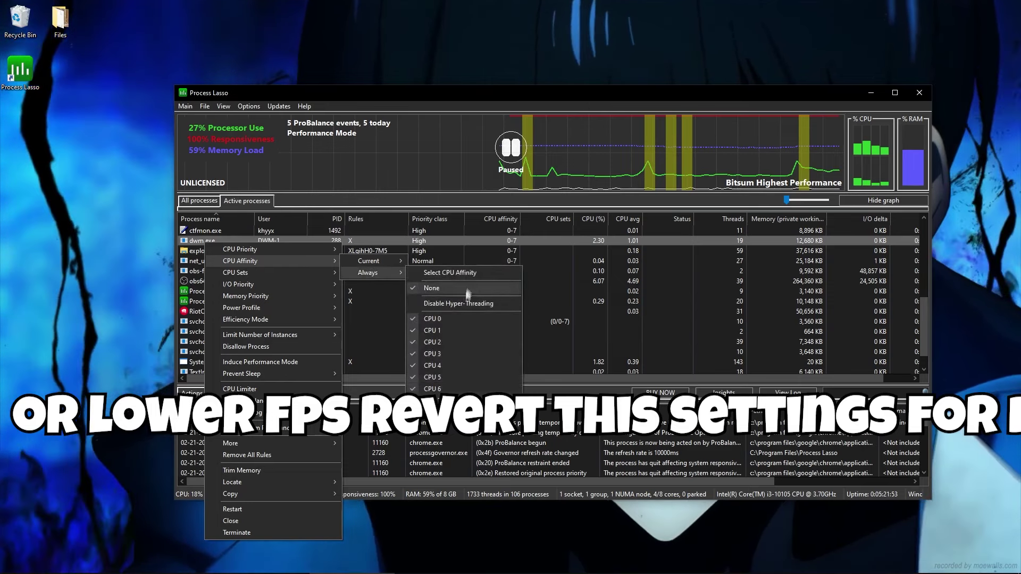
click(461, 304)
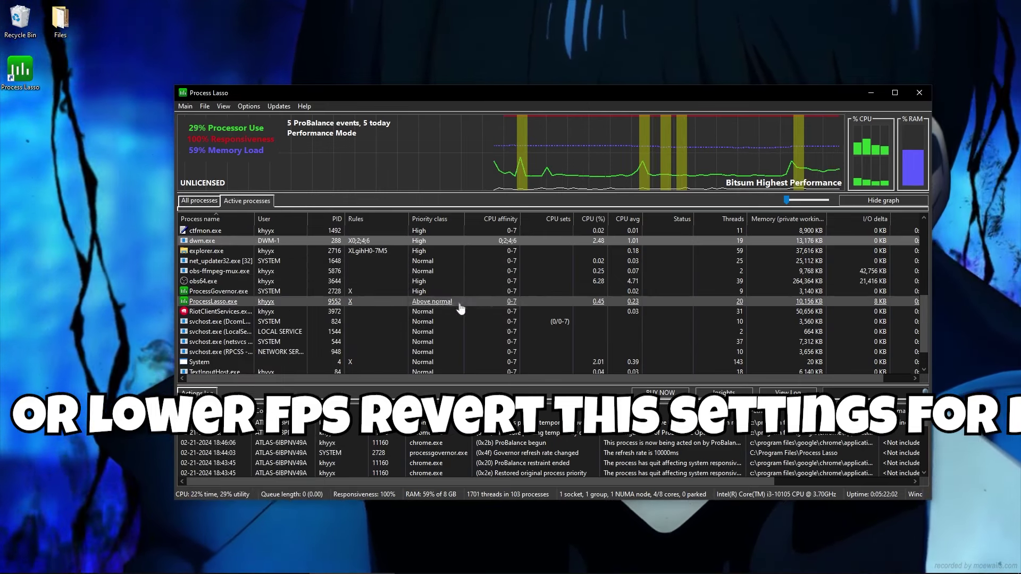
Set dwm.exe's permanent I/O priority rule to Normal.
right_click(228, 243)
mouse_move(269, 259)
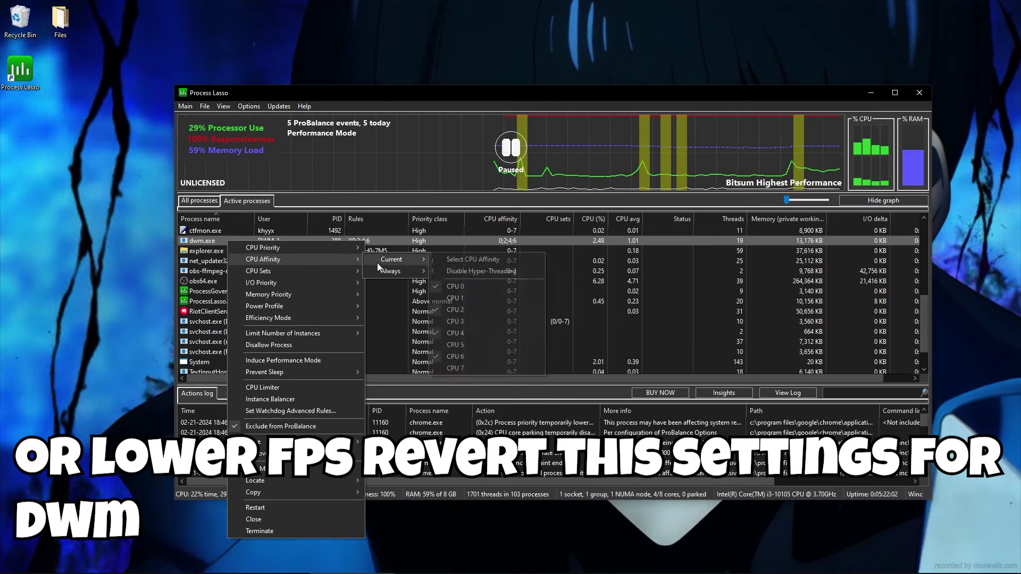
mouse_move(391, 271)
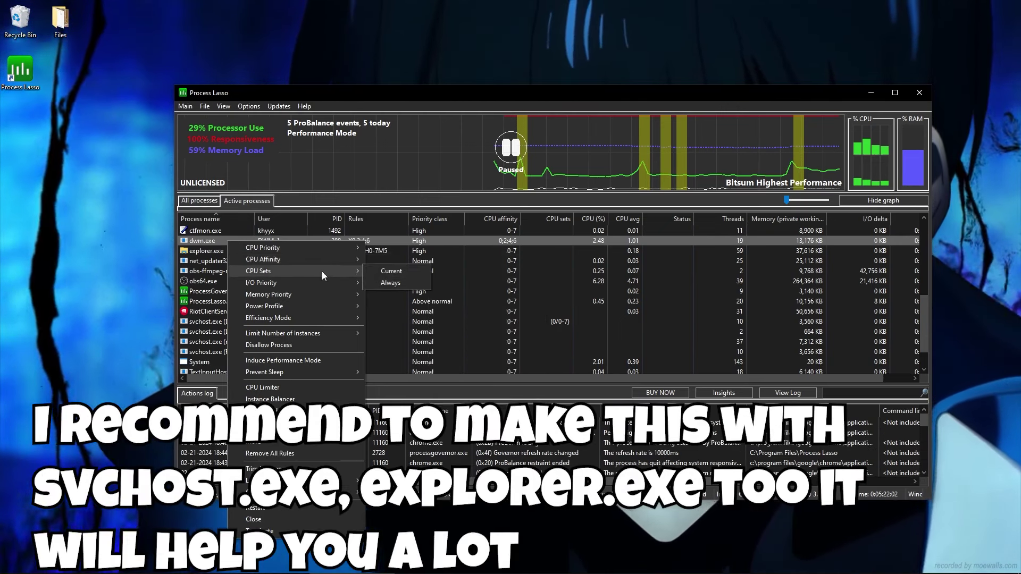
mouse_move(317, 283)
mouse_move(387, 294)
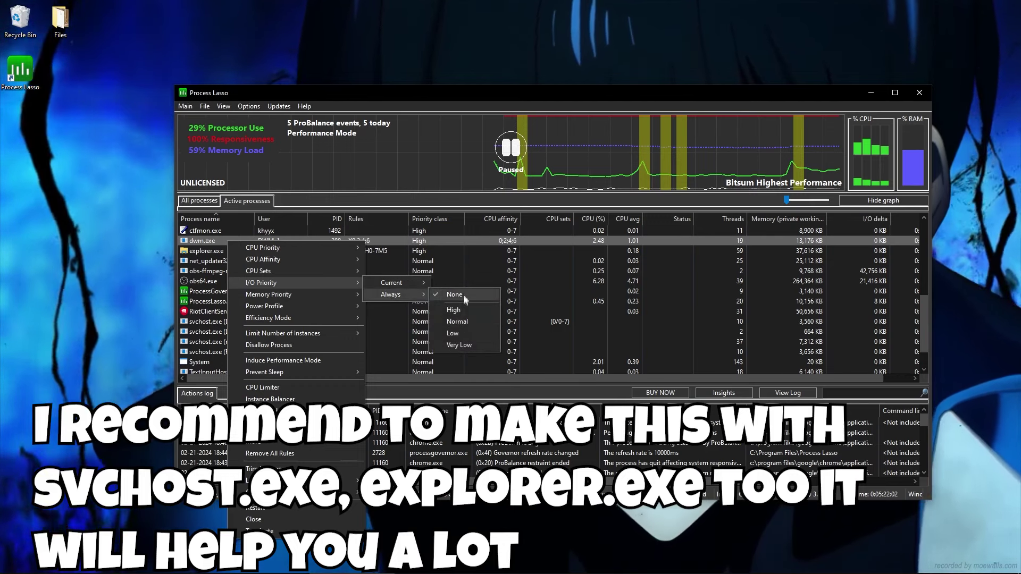
click(458, 269)
Set dwm.exe's permanent CPU priority rule to Above normal.
right_click(221, 246)
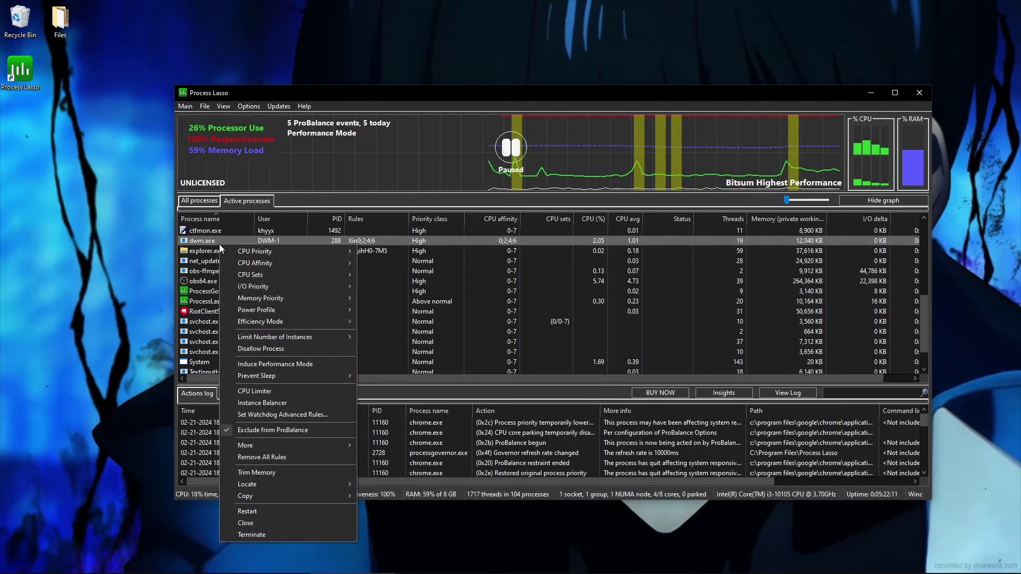
mouse_move(320, 252)
mouse_move(376, 252)
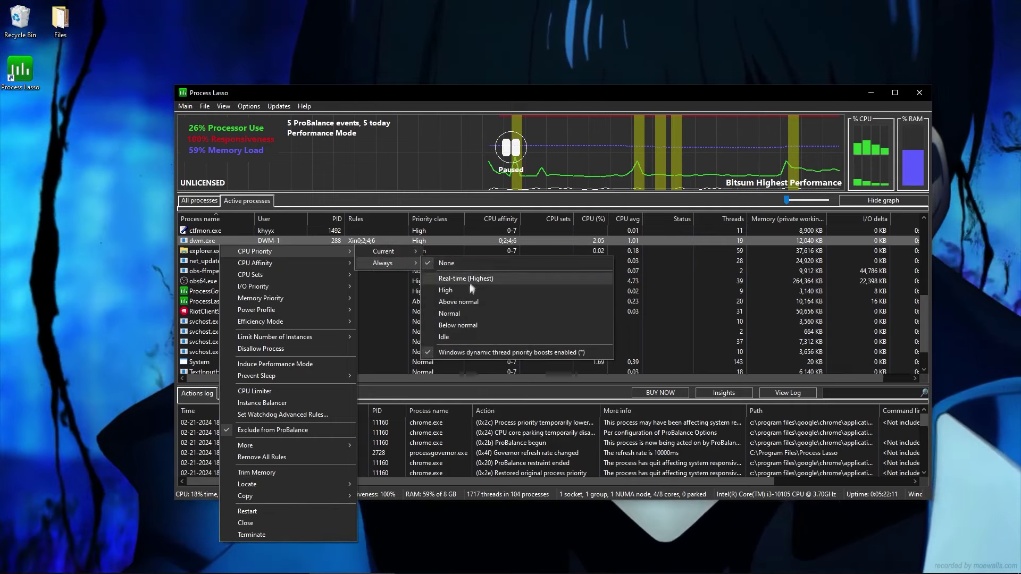
click(468, 301)
click(656, 321)
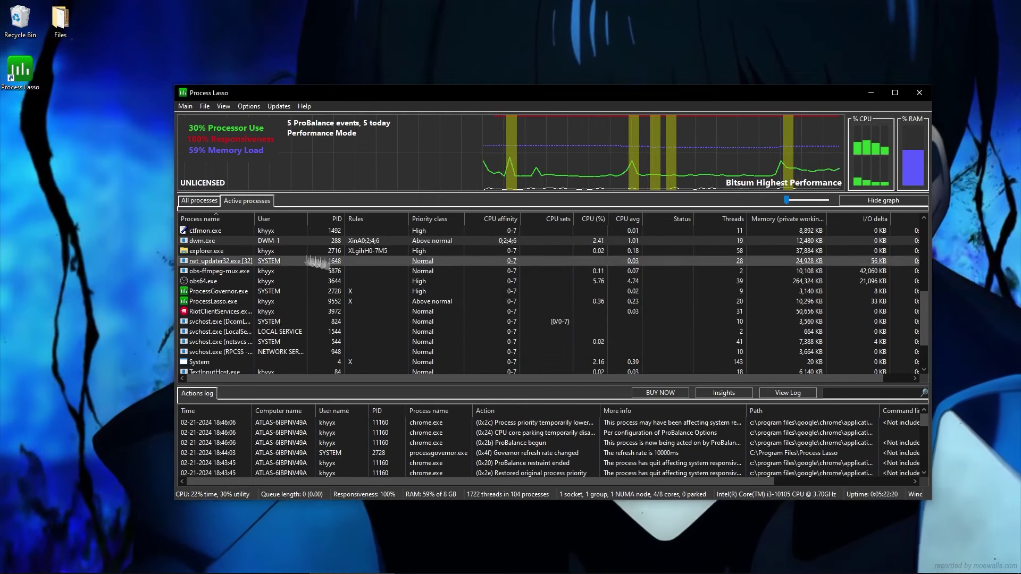
right_click(222, 243)
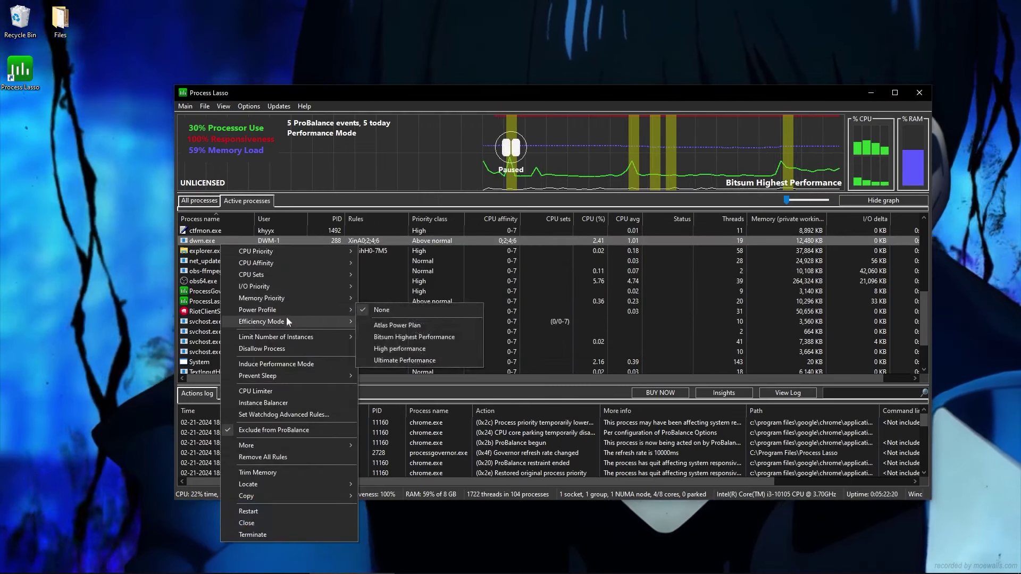
mouse_move(286, 320)
mouse_move(384, 333)
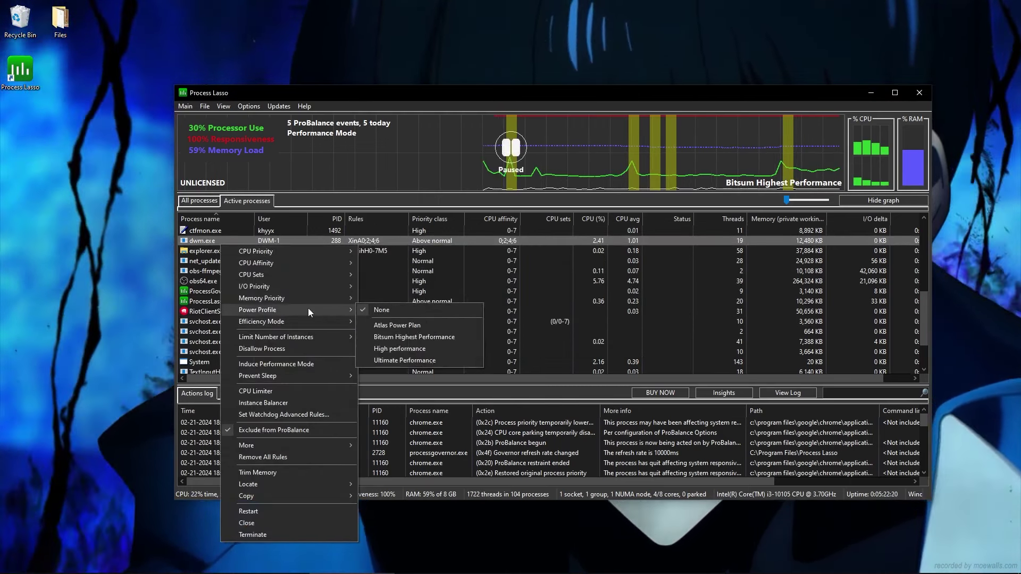
mouse_move(313, 298)
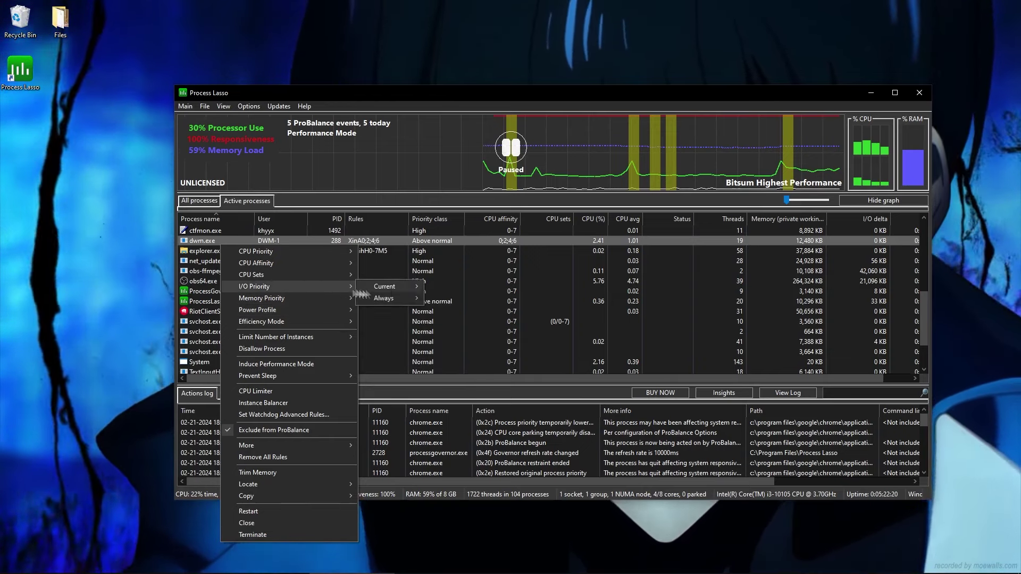
mouse_move(387, 302)
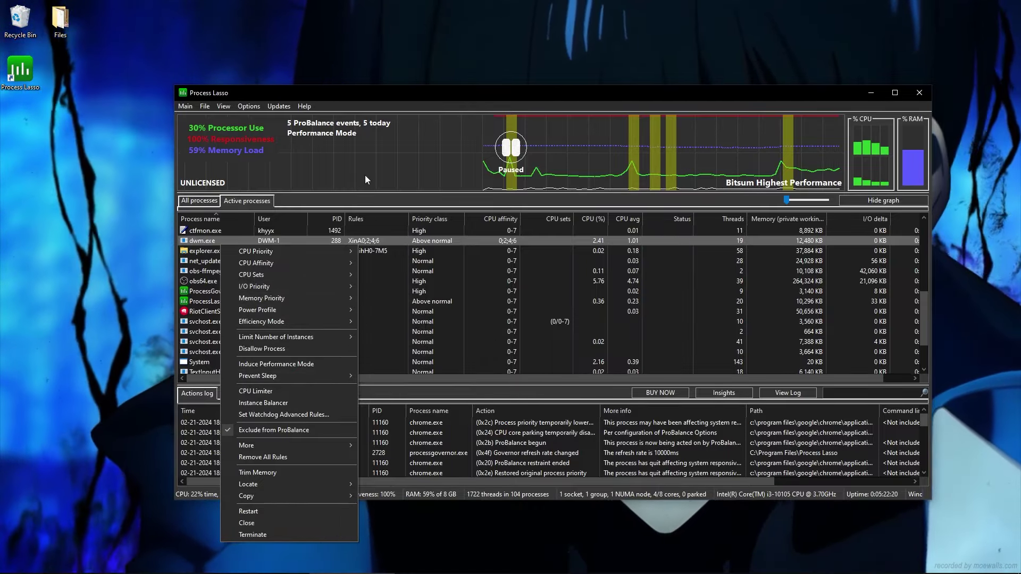
click(371, 104)
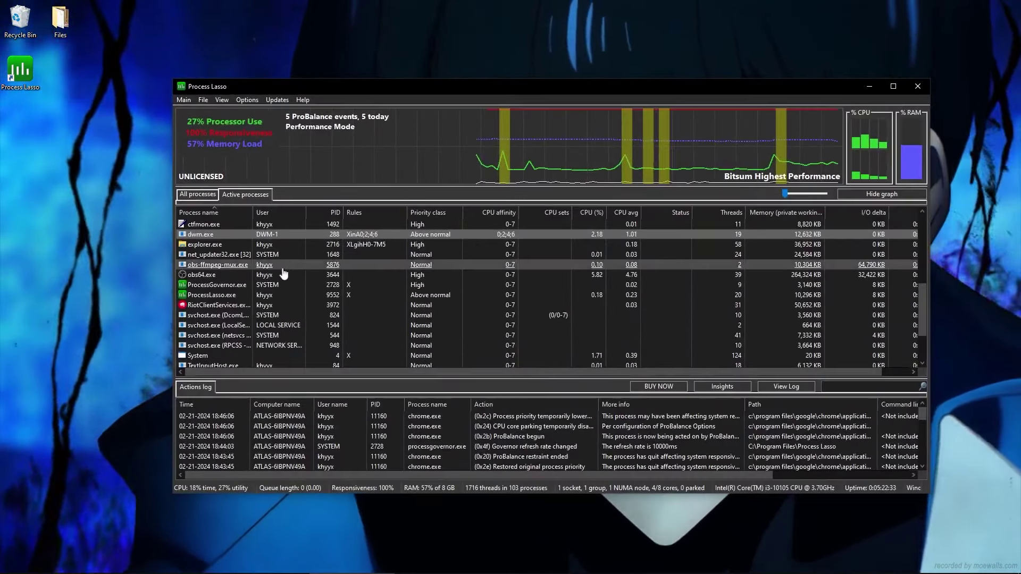
Minimize Process Lasso and open the Process lasso folder on the desktop.
scroll(294, 330, down, 2)
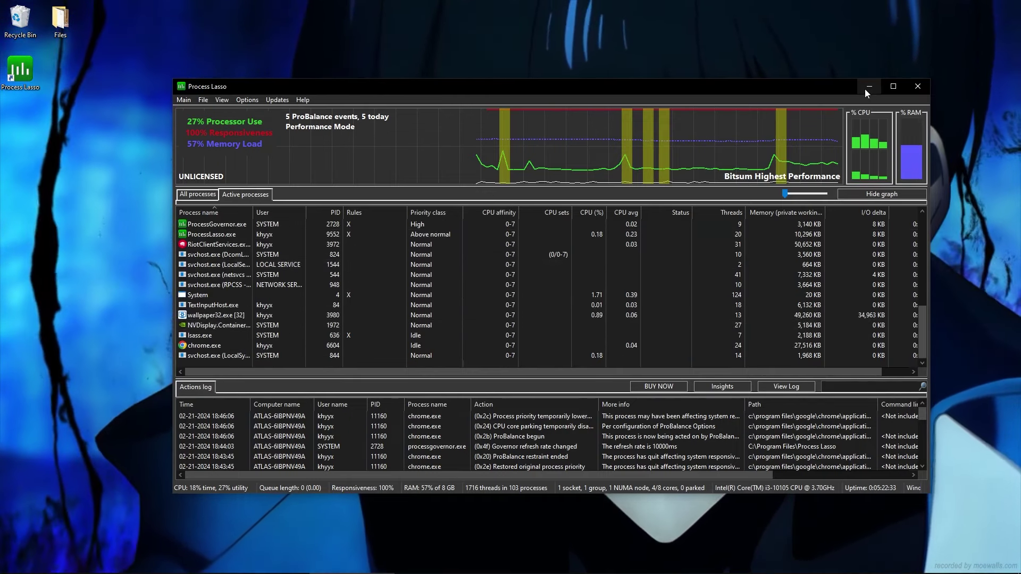
click(869, 89)
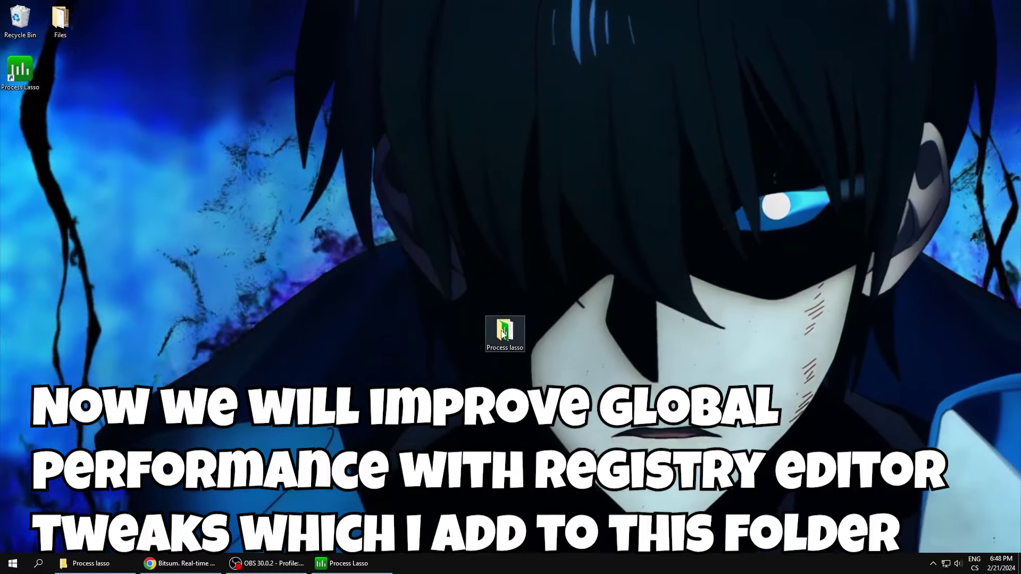
double_click(504, 333)
mouse_move(491, 199)
mouse_down()
mouse_move(485, 230)
mouse_move(515, 192)
mouse_move(511, 201)
mouse_up()
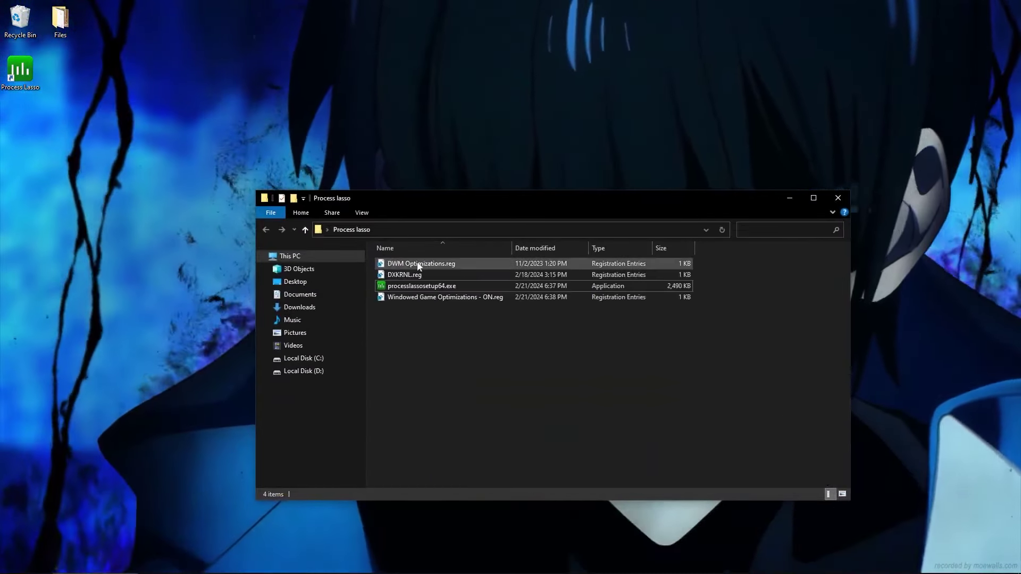
Merge DWM Optimizations.reg and DXKRNL.reg into the Windows registry, confirming each import.
double_click(419, 266)
click(590, 303)
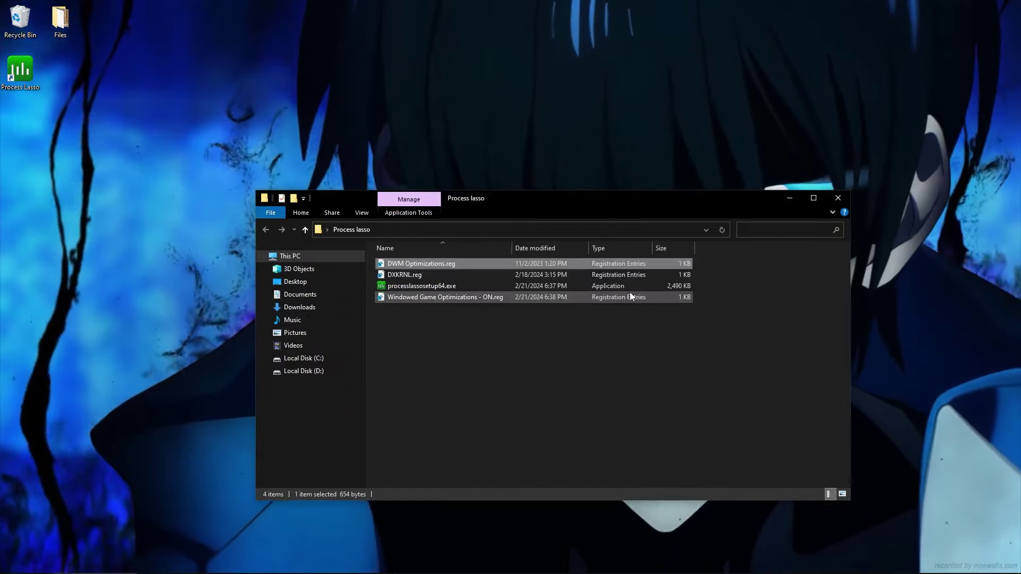
click(403, 277)
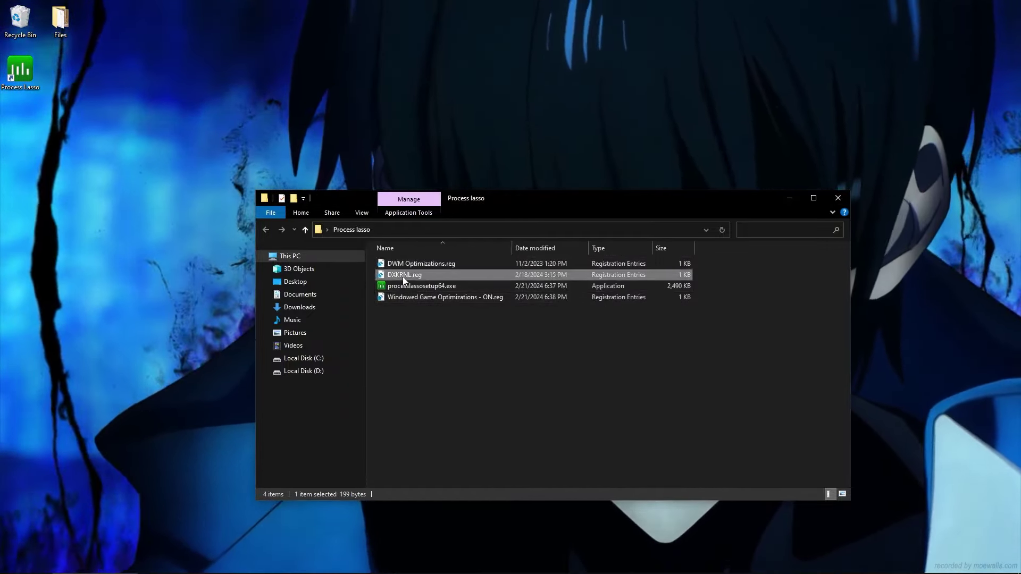
double_click(403, 277)
click(588, 303)
click(630, 292)
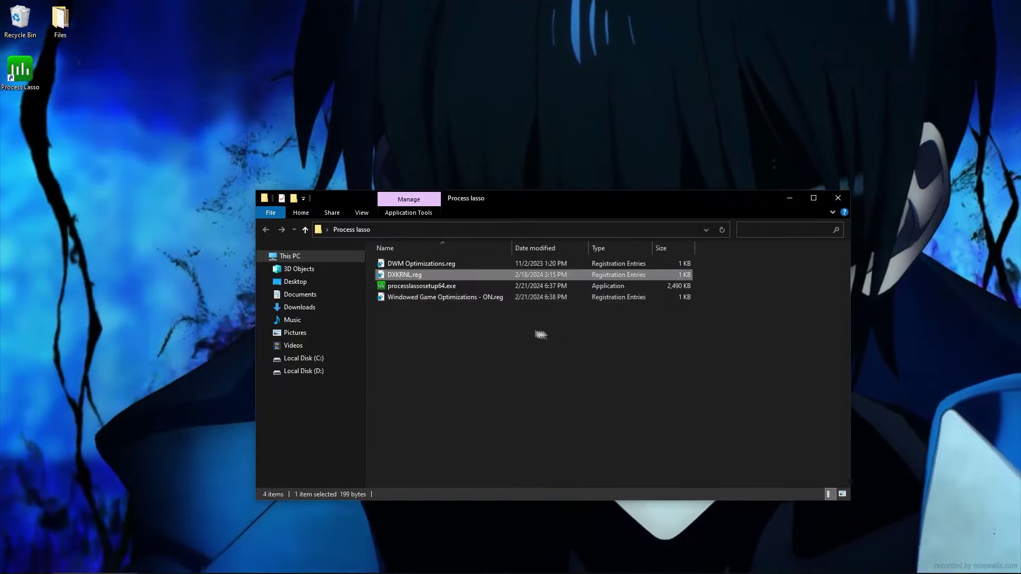
Merge Windowed Game Optimizations - ON.reg into the registry and close the folder window.
double_click(423, 300)
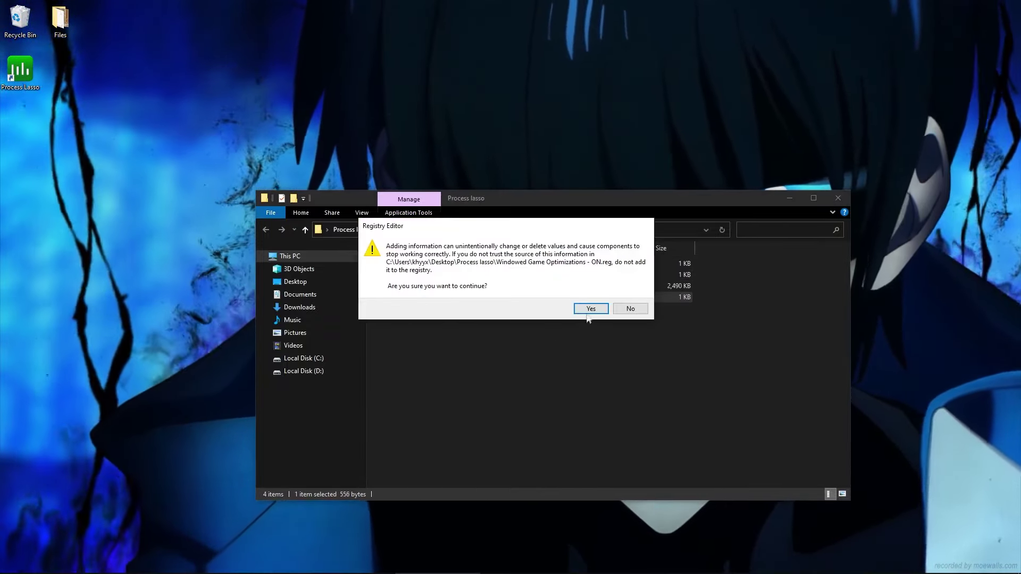
click(588, 310)
click(631, 292)
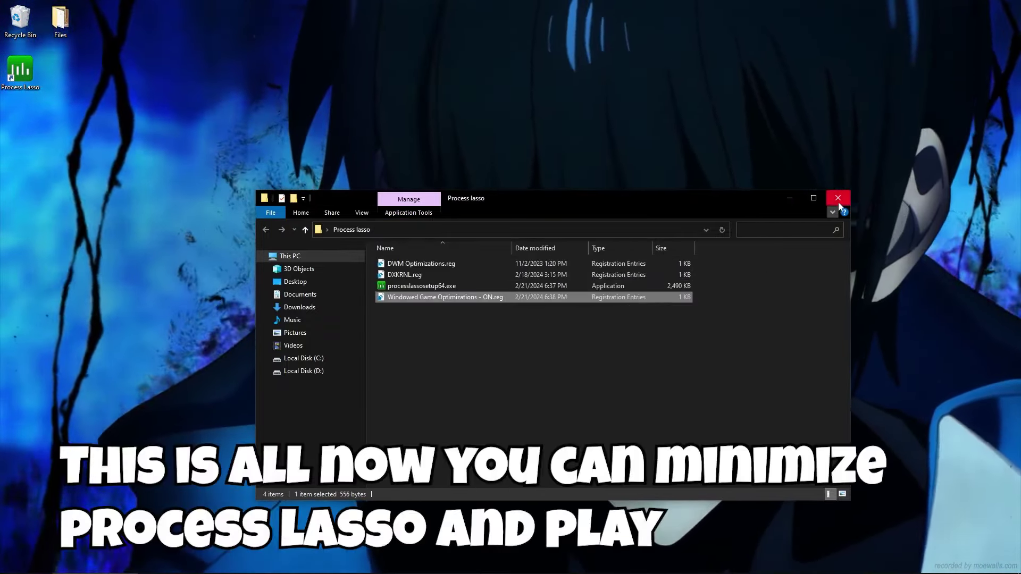
click(838, 198)
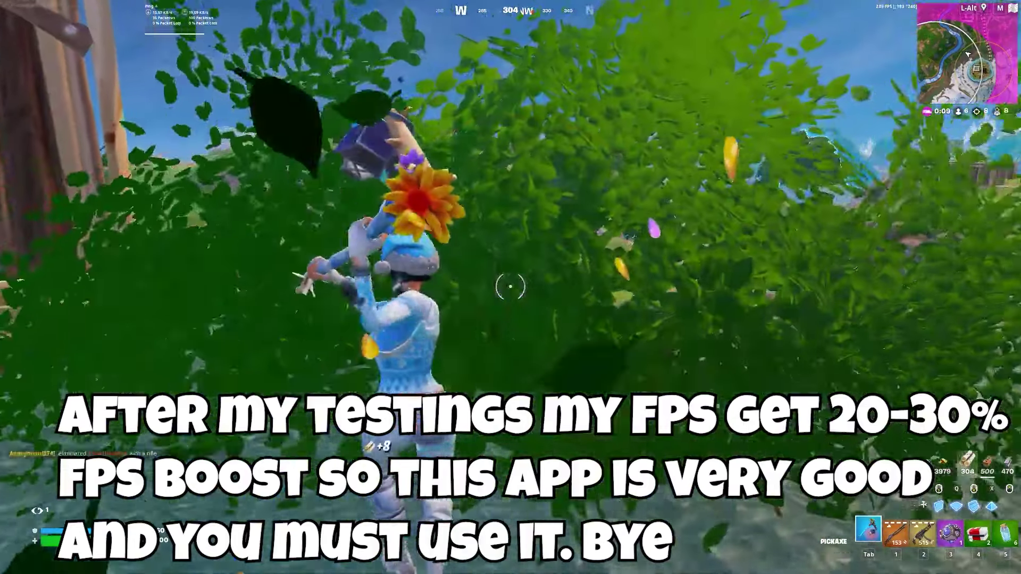
key(3)
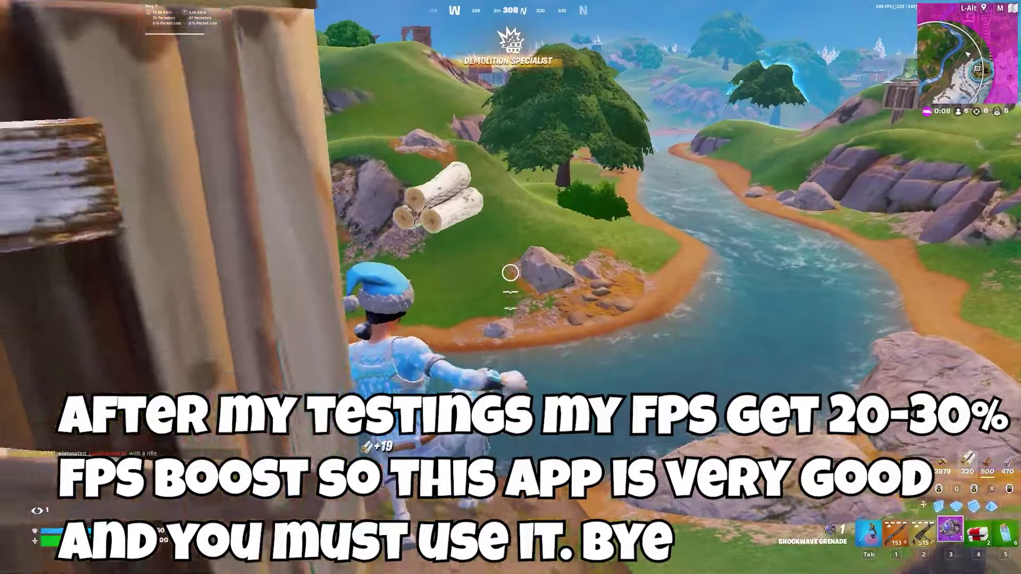
click(510, 273)
key(2)
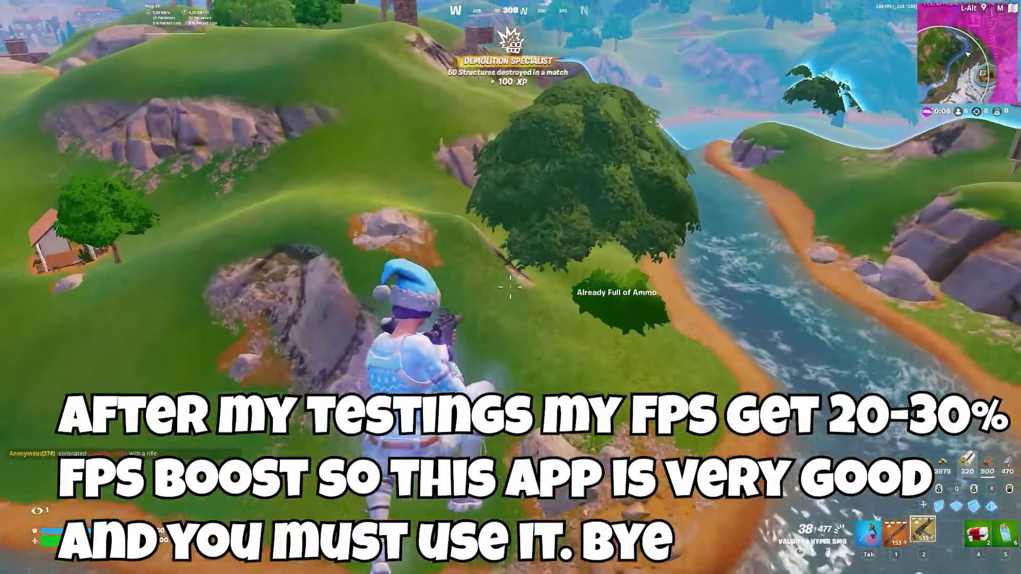
key(1)
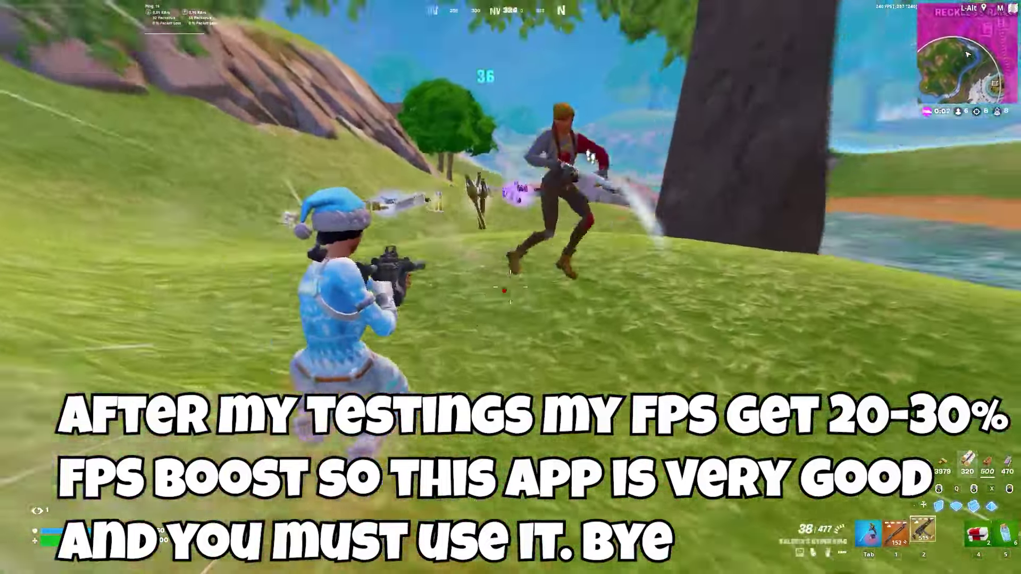
key(q)
click(510, 287)
click(510, 288)
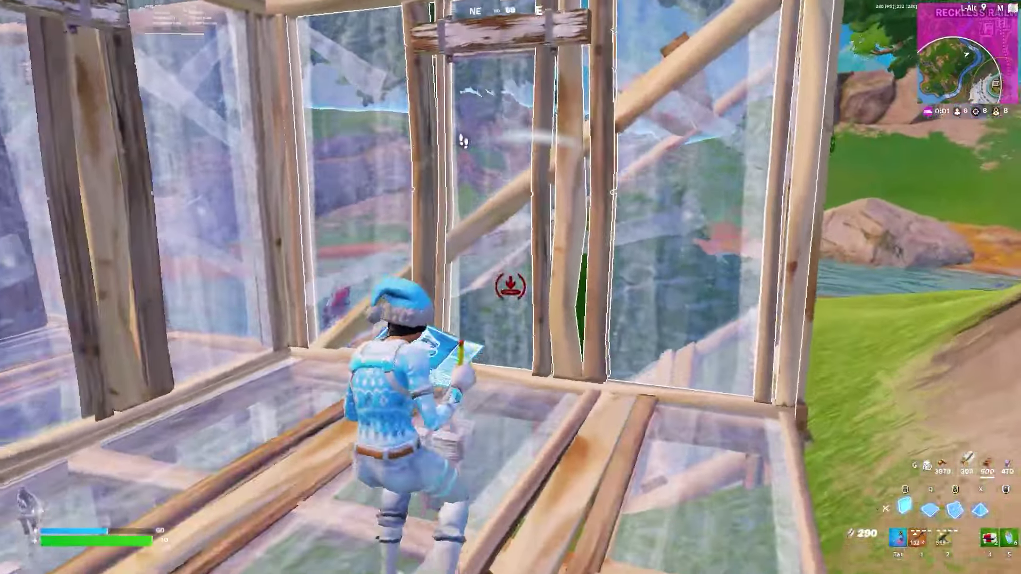
click(510, 287)
click(510, 287)
key(1)
click(510, 288)
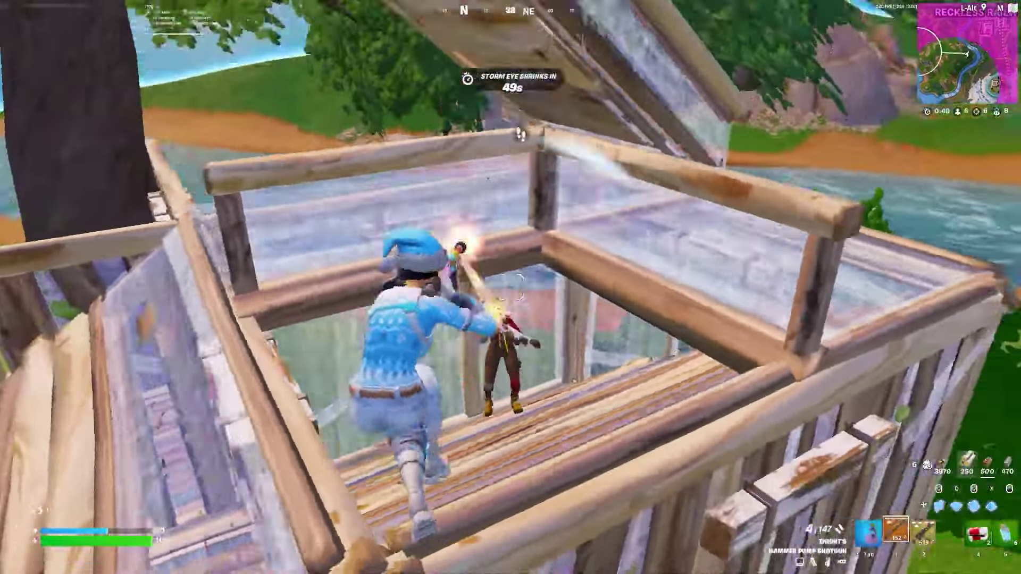